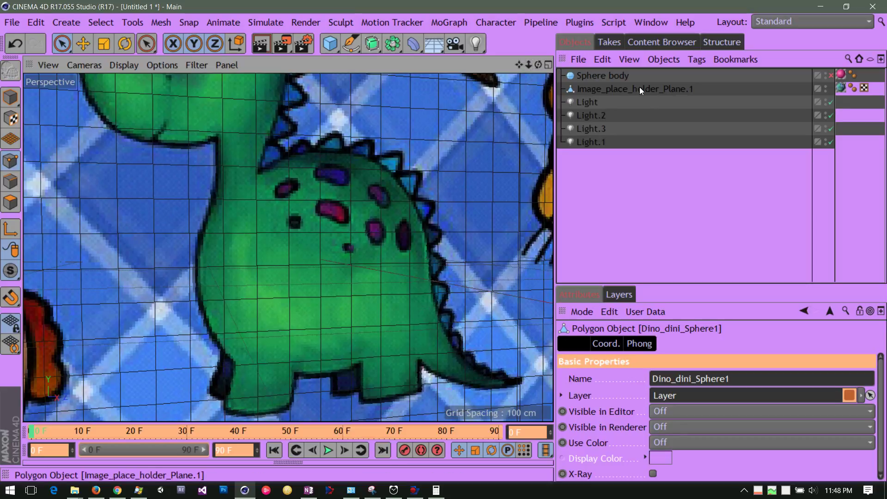
Enable the Sphere body object and widen the object and attribute area beside the viewport.
click(606, 76)
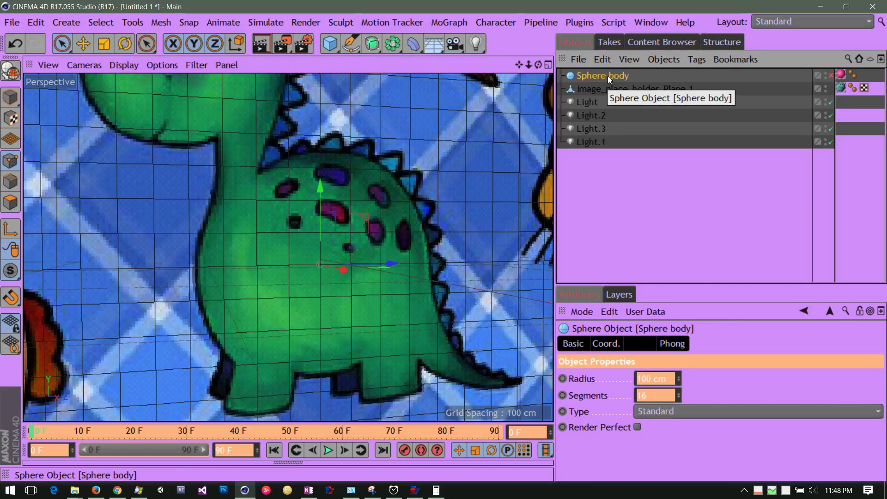
click(831, 76)
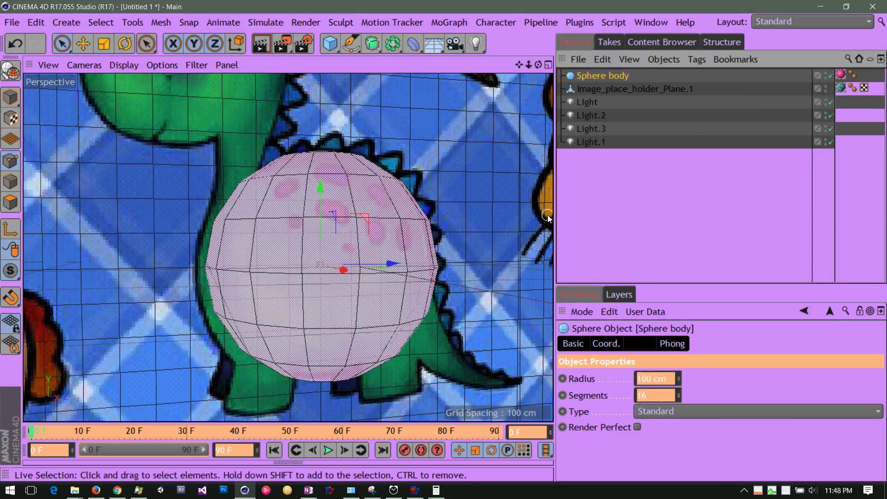
drag(555, 215, 468, 218)
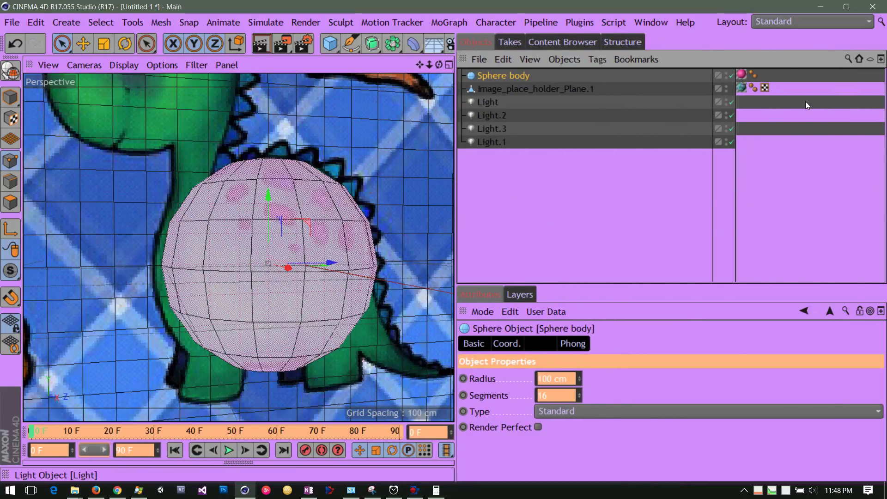
Review the Sphere body's texture tag, coordinates, Phong settings and object properties.
click(741, 76)
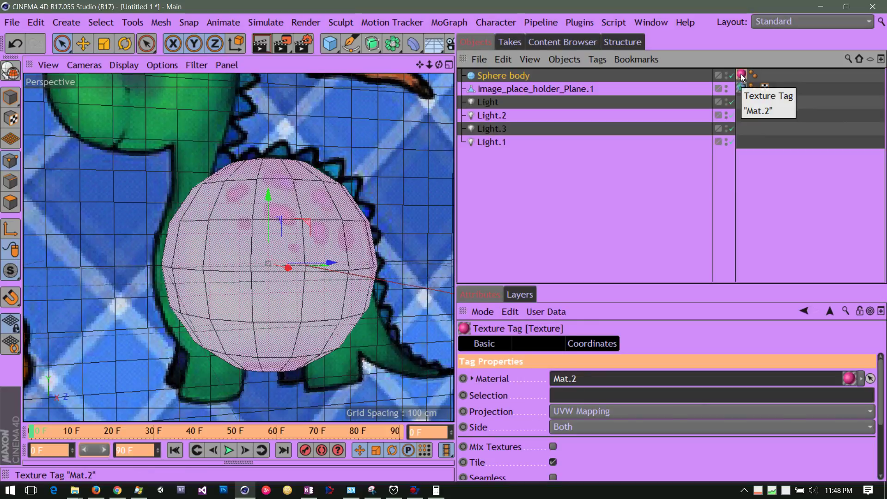
click(471, 76)
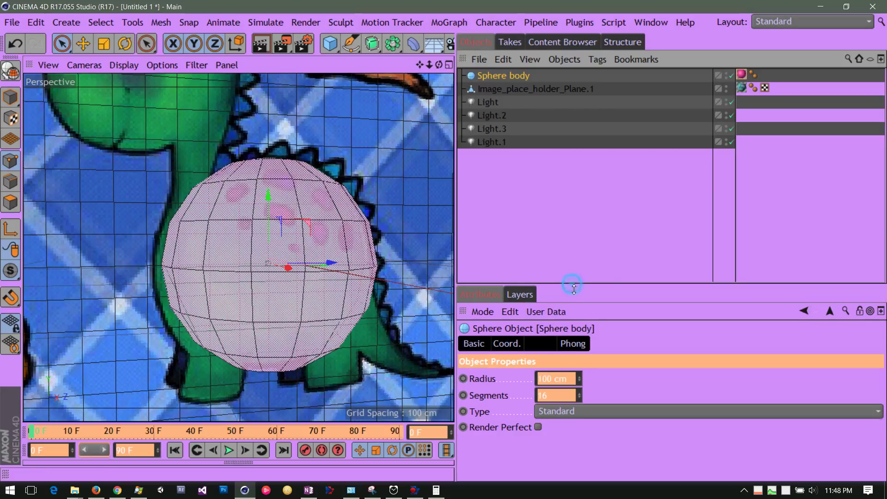
drag(574, 288, 574, 204)
click(480, 212)
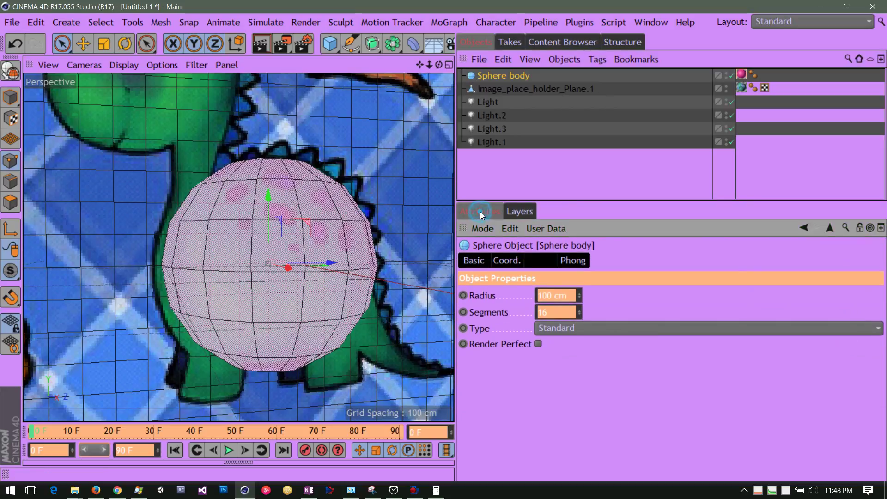
click(479, 261)
click(507, 261)
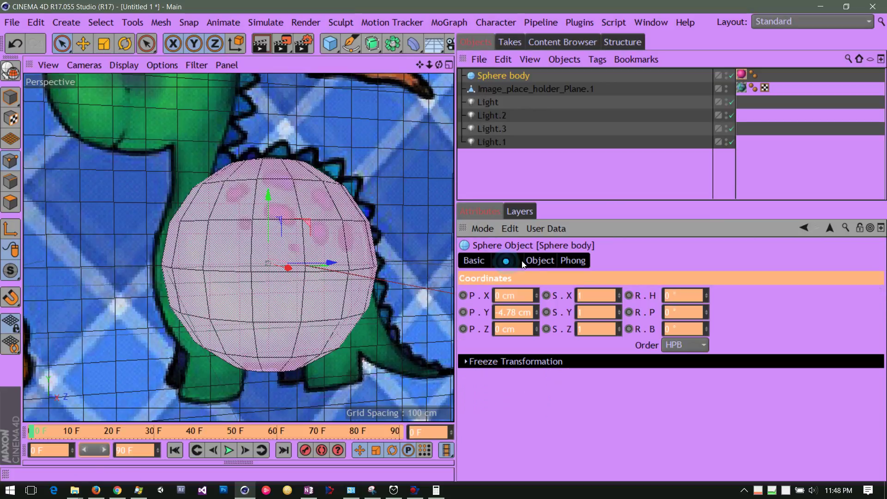
click(540, 260)
click(573, 261)
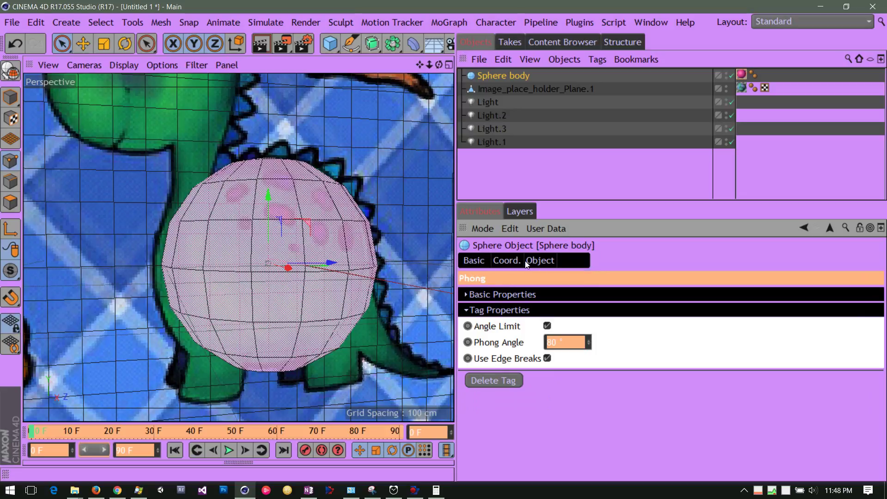
click(538, 261)
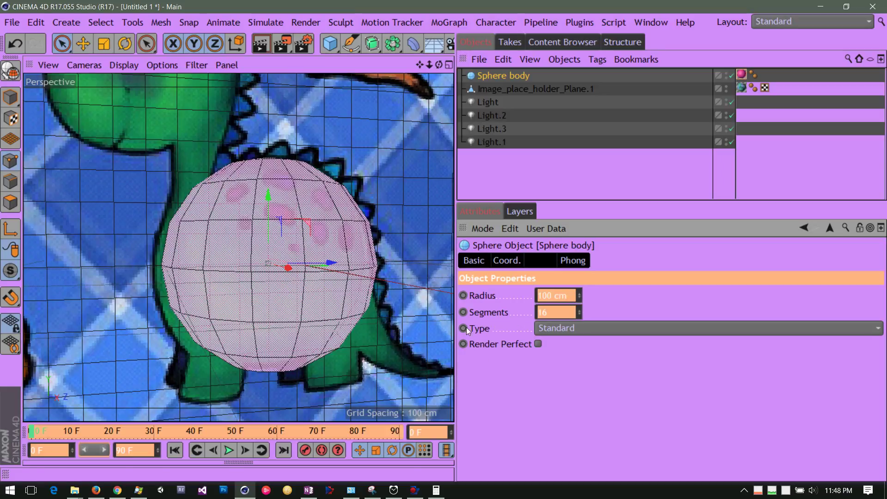
drag(439, 65, 387, 88)
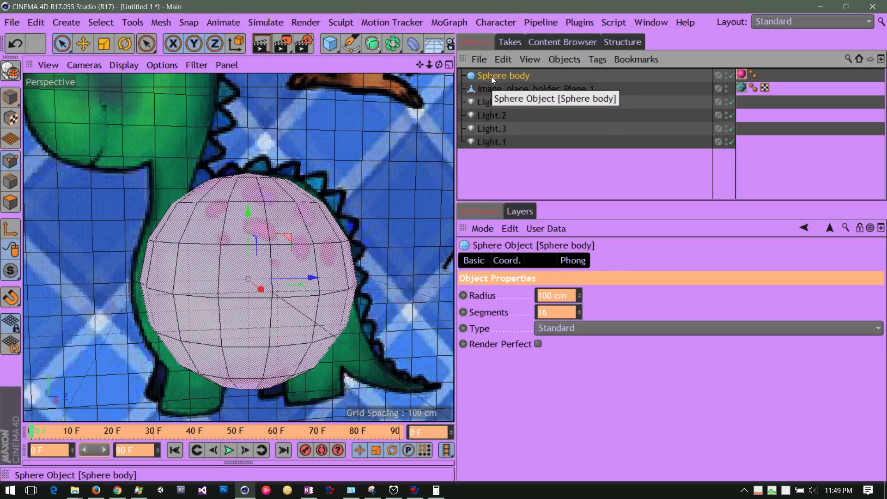
Duplicate the Sphere body, move the copy below the lights in the object hierarchy and disable it.
key(ctrl+c)
key(ctrl+v)
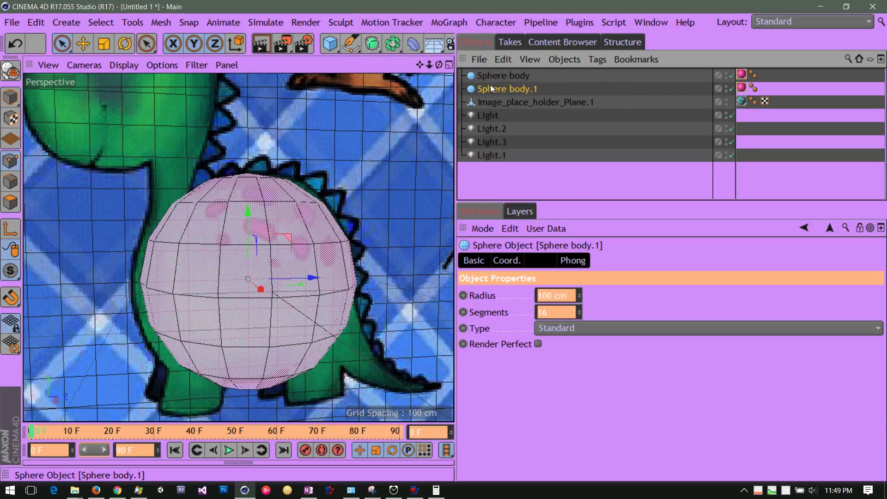
drag(494, 90, 496, 178)
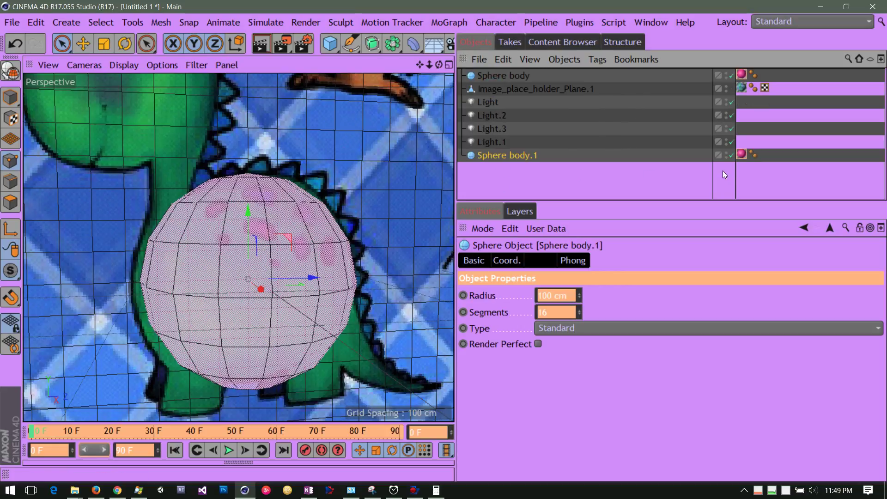
click(731, 157)
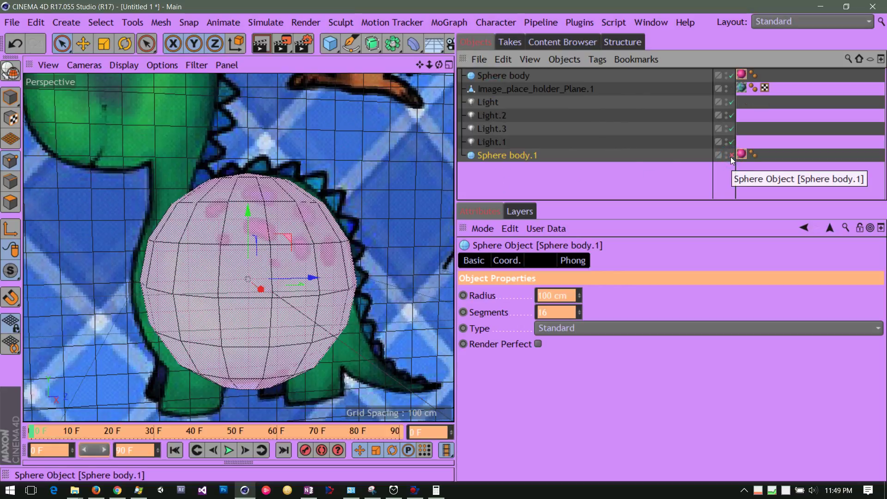
click(601, 172)
Rename the original Sphere body as "Sphere body 1 segmented".
double_click(523, 77)
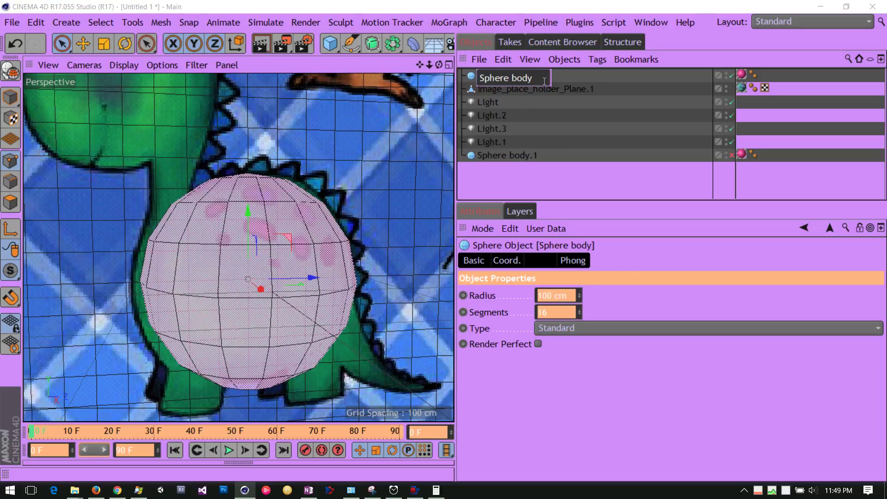
text(se)
text(gm)
text( ented)
key(BackSpace)
text(mente)
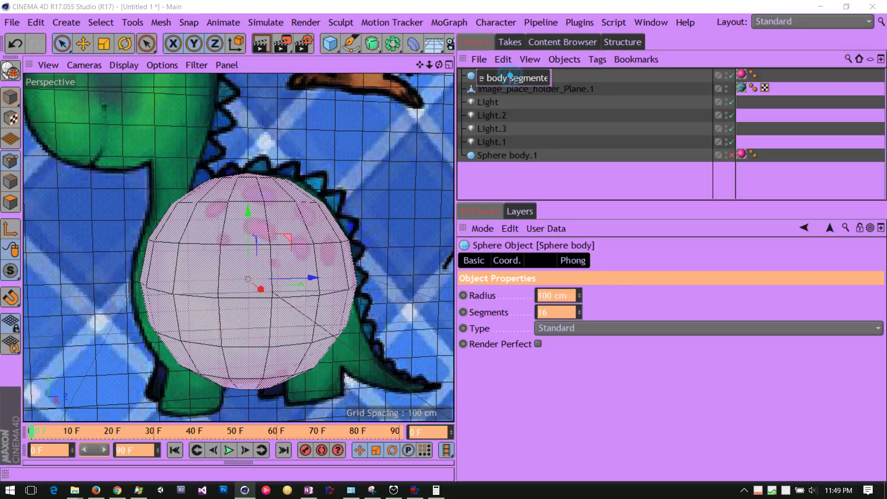
text(1)
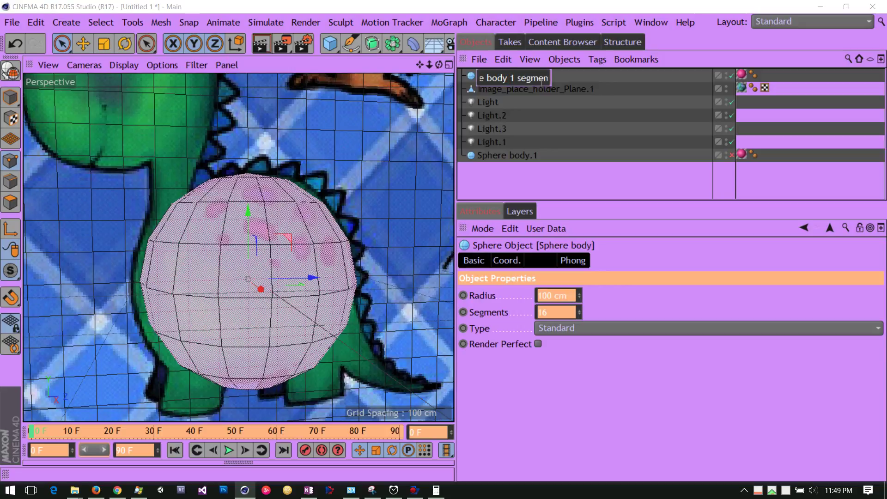
click(548, 434)
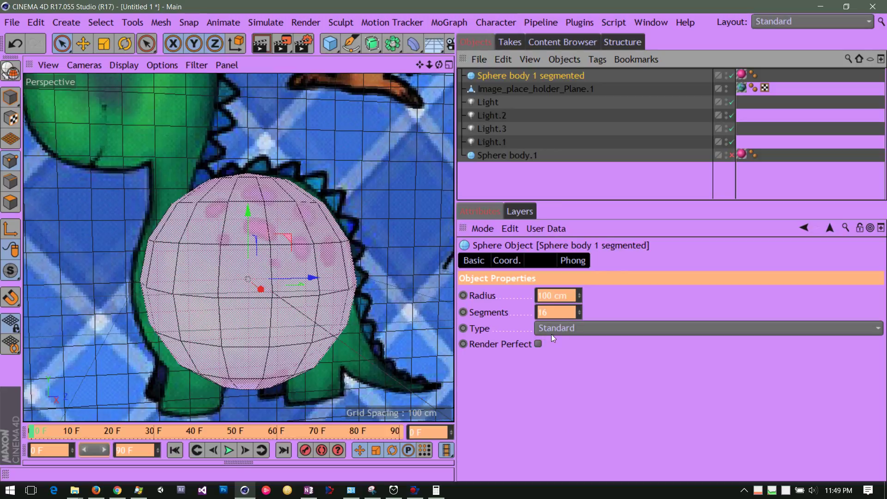
Convert Sphere body 1 segmented into an editable polygon object.
drag(582, 205, 586, 259)
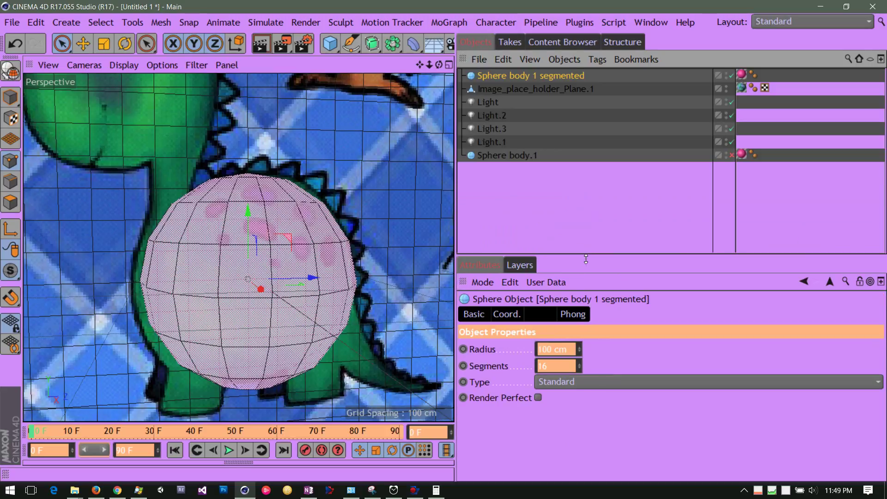
click(504, 156)
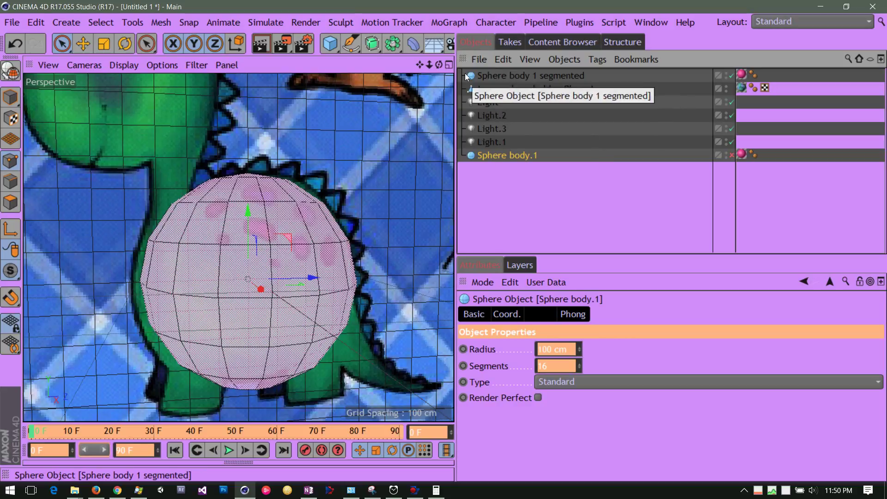
drag(439, 65, 484, 74)
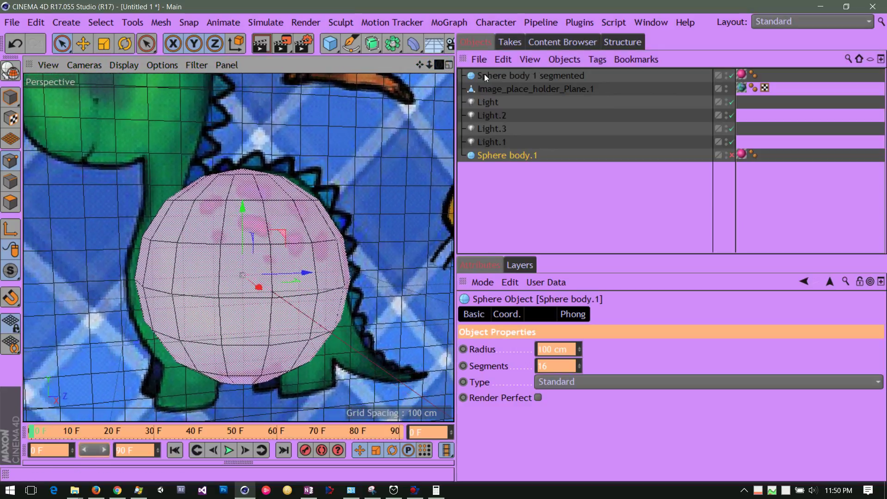
click(486, 75)
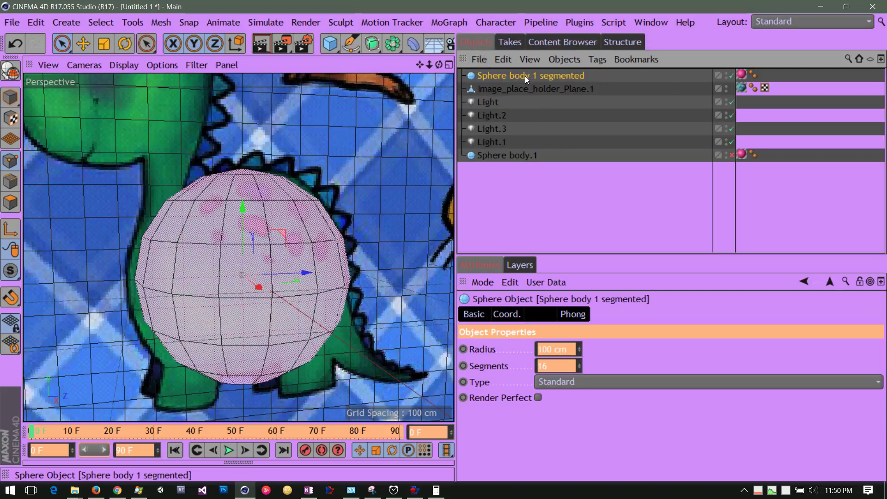
click(12, 74)
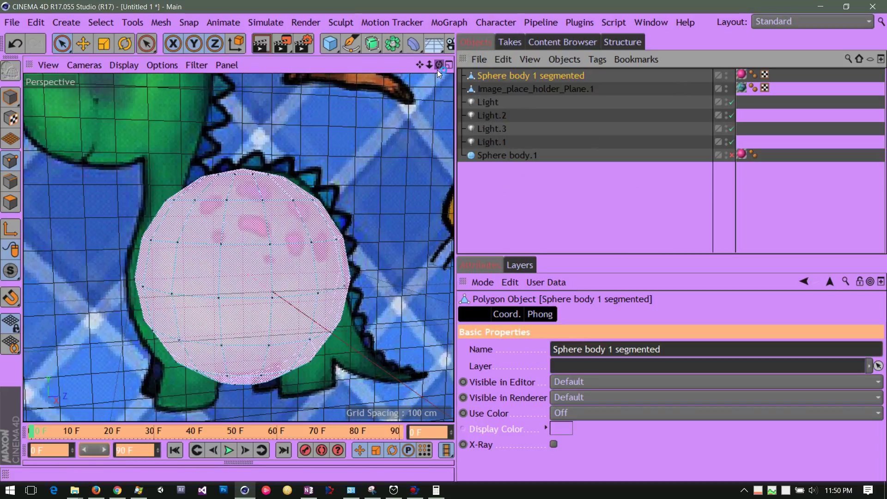
Select a patch of polygons on the middle of the sphere's visible side with Live Selection.
drag(439, 64, 282, 74)
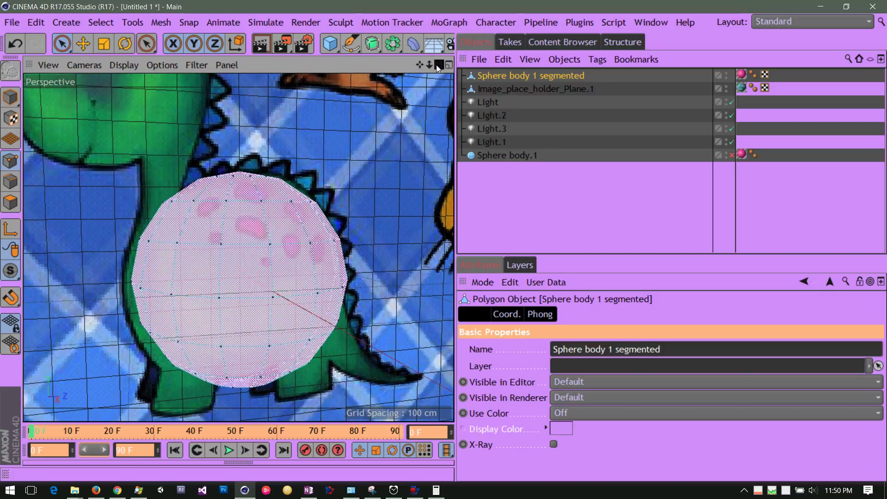
click(11, 203)
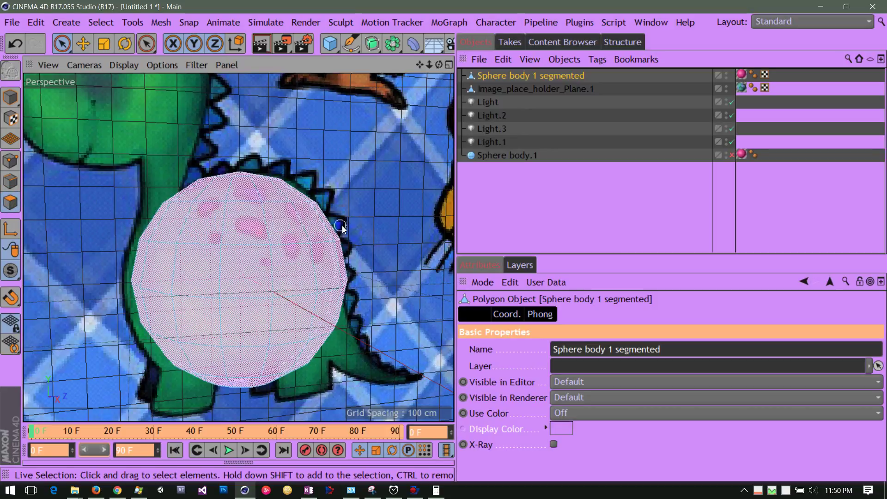
mouse_move(282, 244)
mouse_down()
mouse_move(258, 266)
mouse_move(194, 273)
mouse_move(278, 309)
mouse_up()
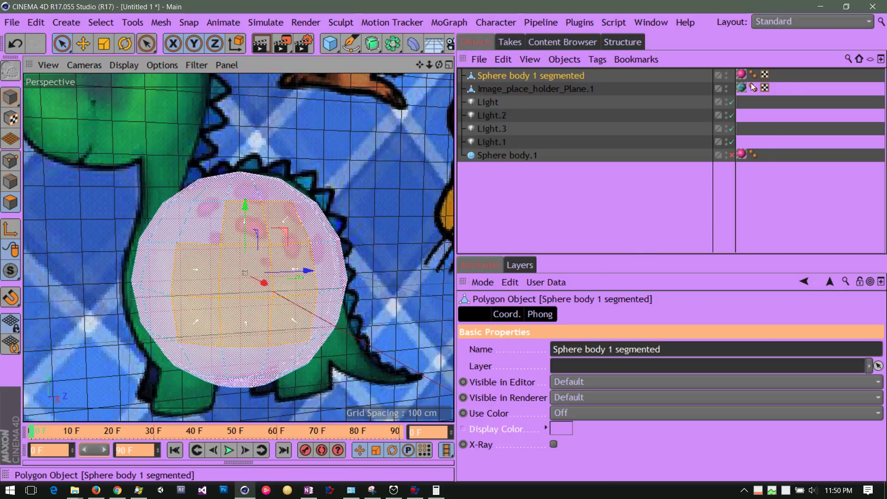
Raise the transparency brightness of the sphere's Mat.2 material to 69%.
click(742, 76)
double_click(743, 76)
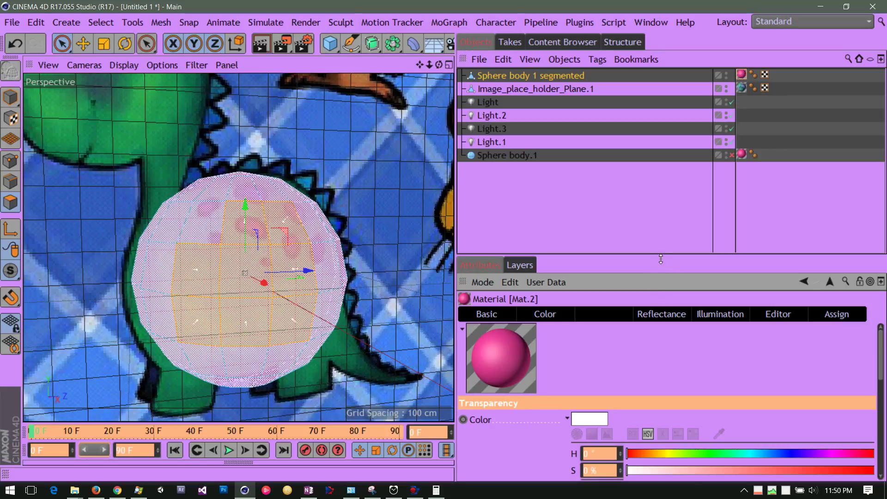
drag(661, 258, 669, 100)
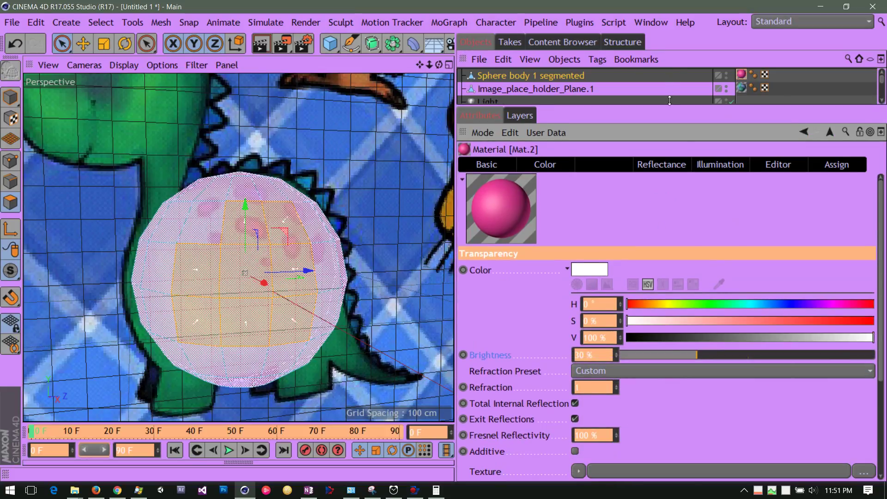
mouse_move(660, 355)
mouse_down()
mouse_move(651, 356)
mouse_move(825, 357)
mouse_move(802, 356)
mouse_up()
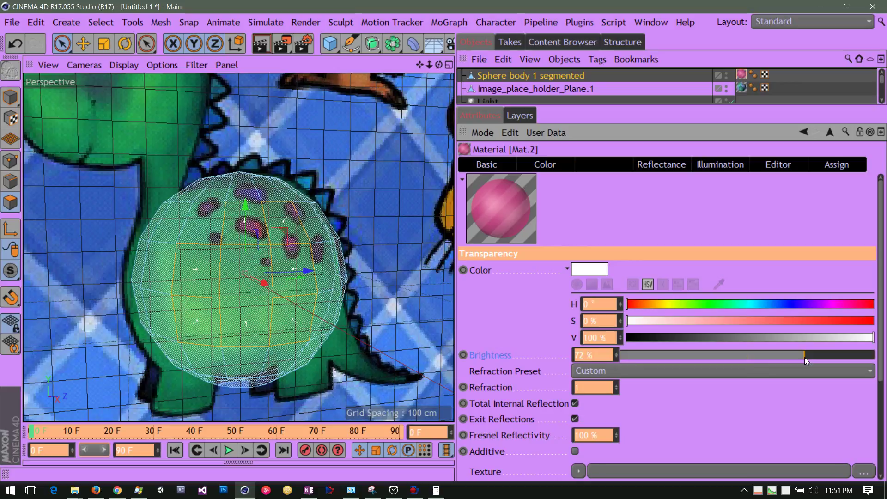
click(797, 356)
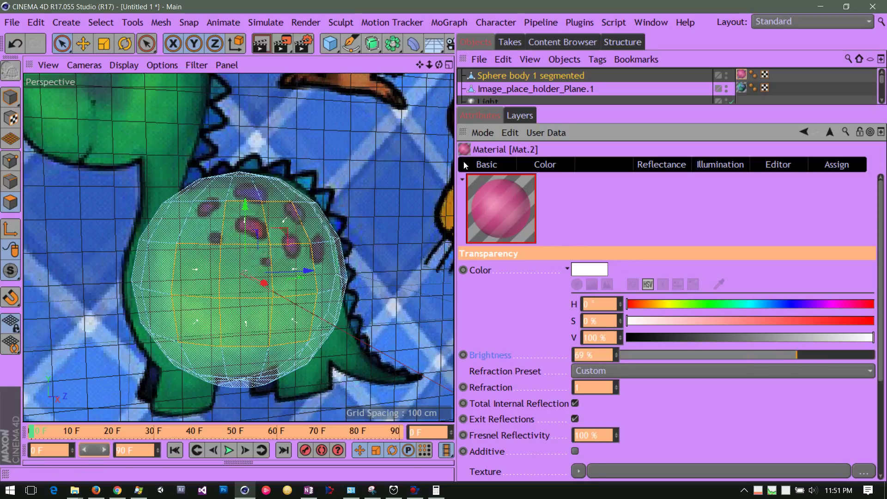
mouse_move(438, 69)
mouse_down()
mouse_move(362, 69)
mouse_move(446, 71)
mouse_up()
drag(567, 107, 586, 253)
Inspect the texture tag of Image_place_holder_Plane.1 and the color settings of its Mat.1 material.
click(547, 89)
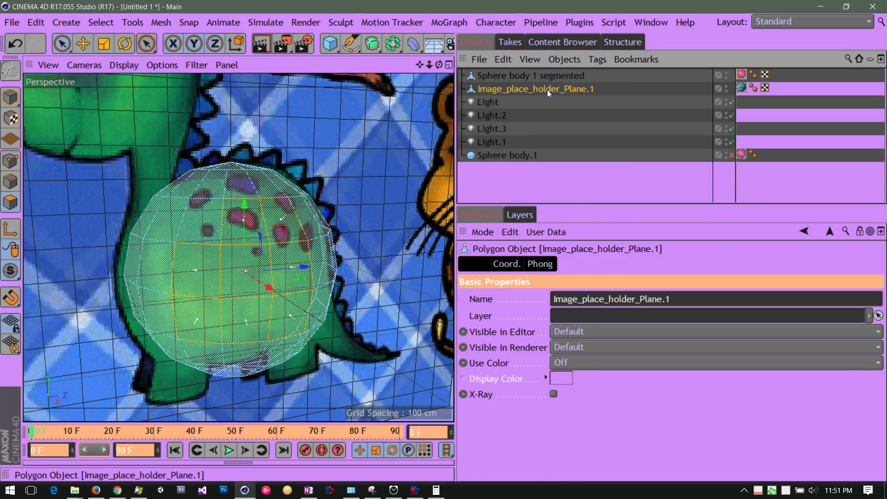
double_click(741, 88)
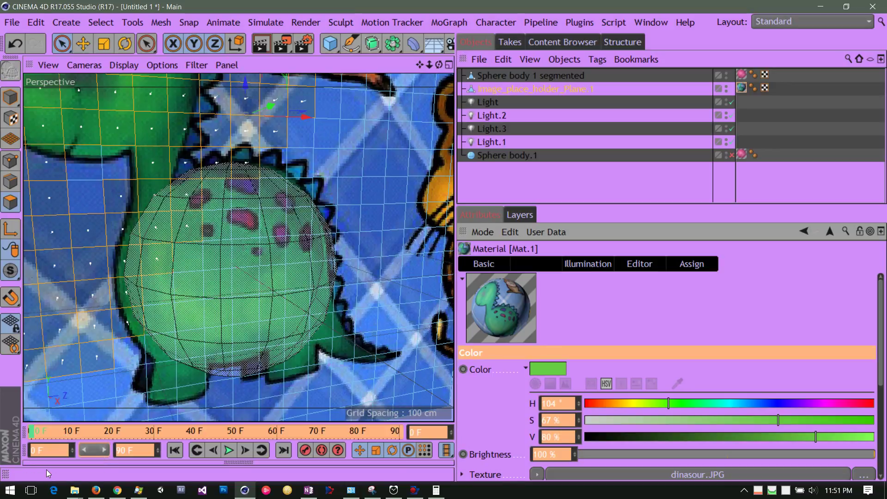
click(232, 462)
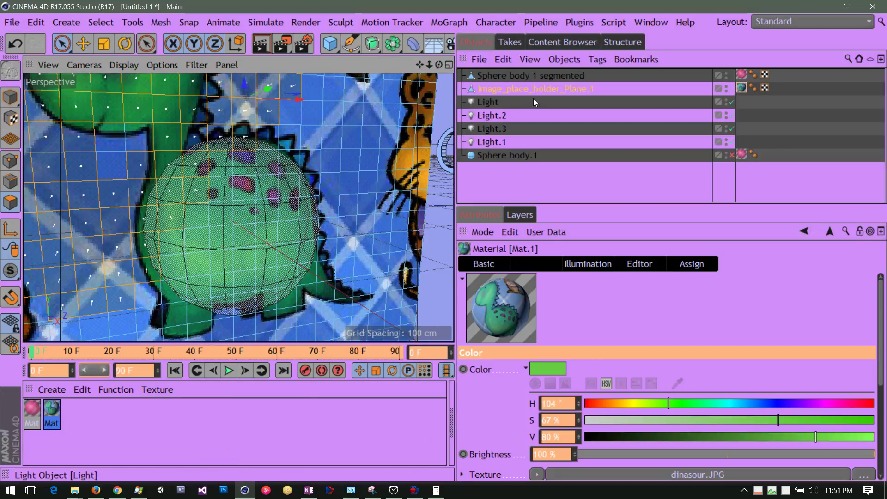
click(742, 88)
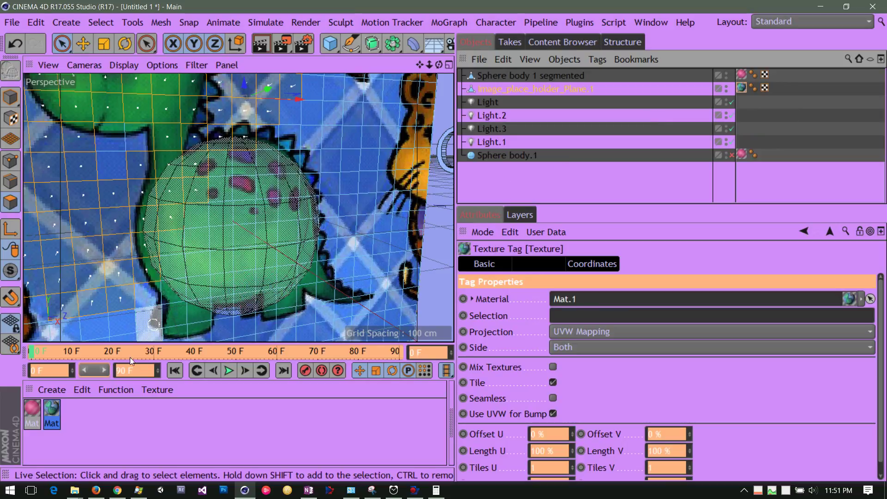
ctrl+click(28, 389)
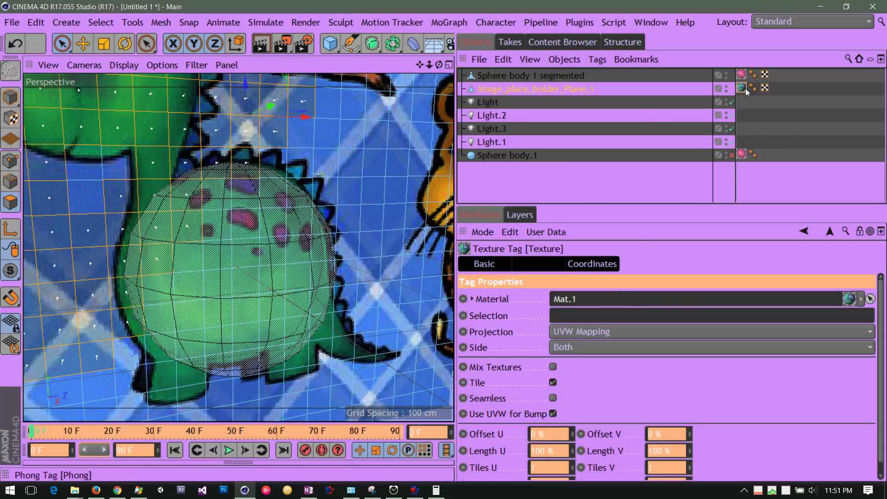
double_click(742, 88)
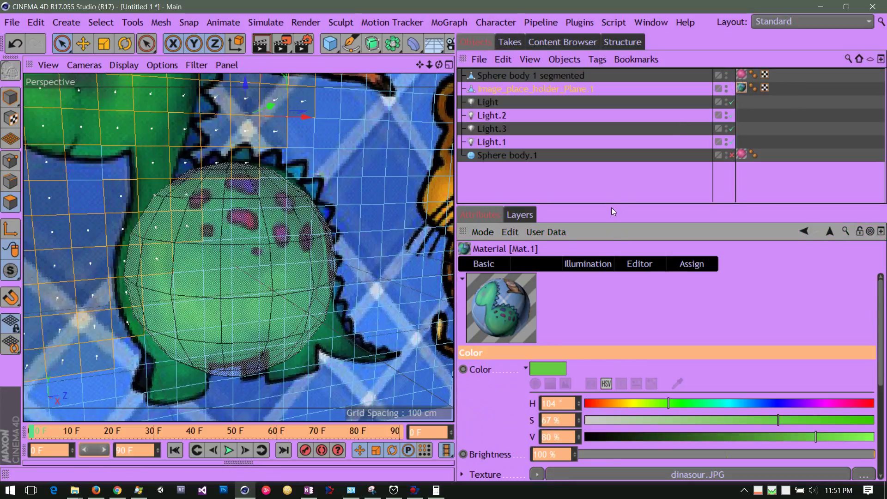
Enable the Transparency channel of the image plane's Mat.1 material.
drag(614, 202, 622, 98)
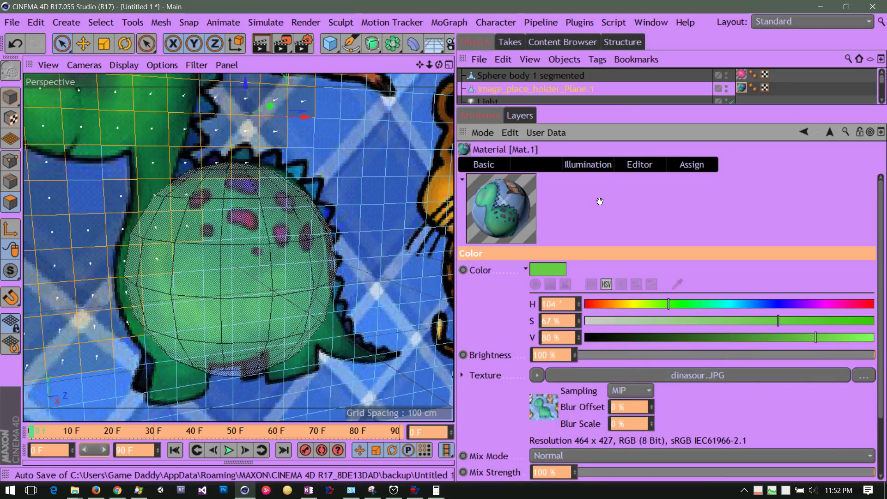
click(641, 165)
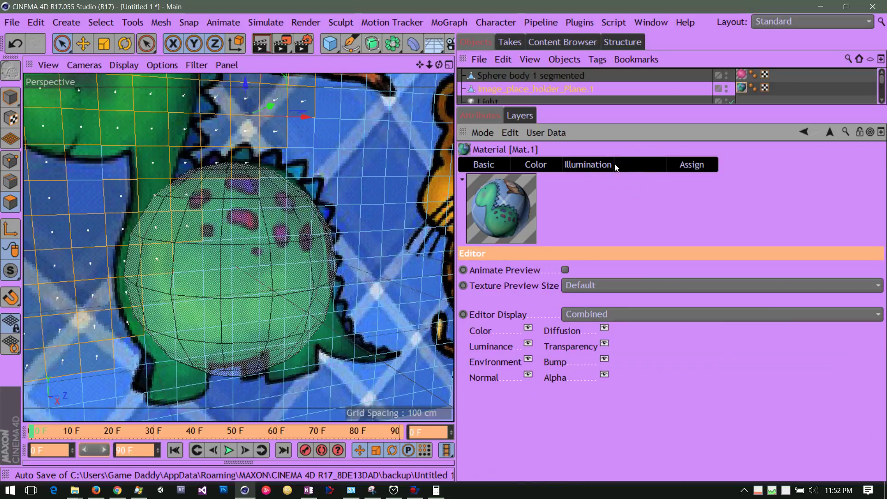
click(597, 166)
click(485, 165)
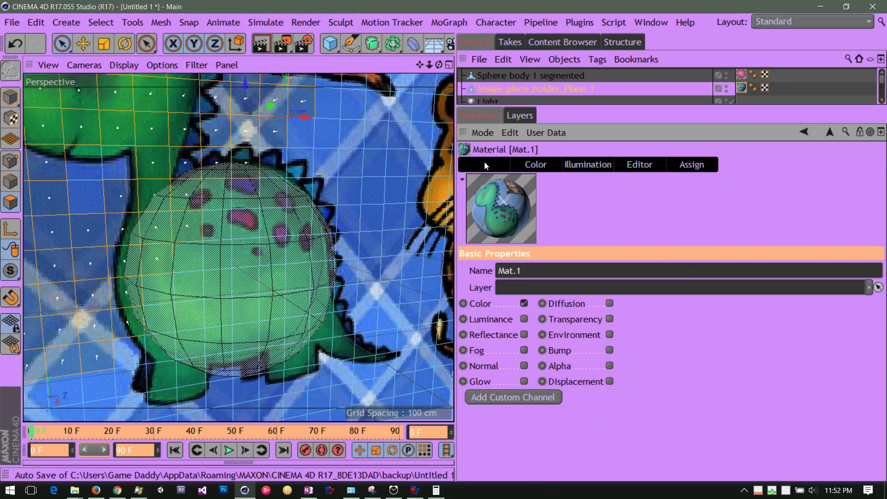
click(610, 320)
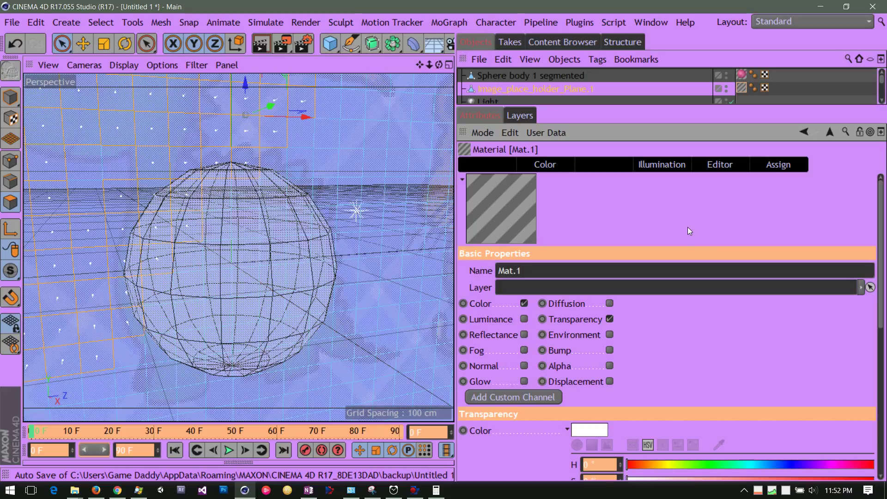
Lower the transparency brightness of the Mat.1 material to 55%.
click(570, 321)
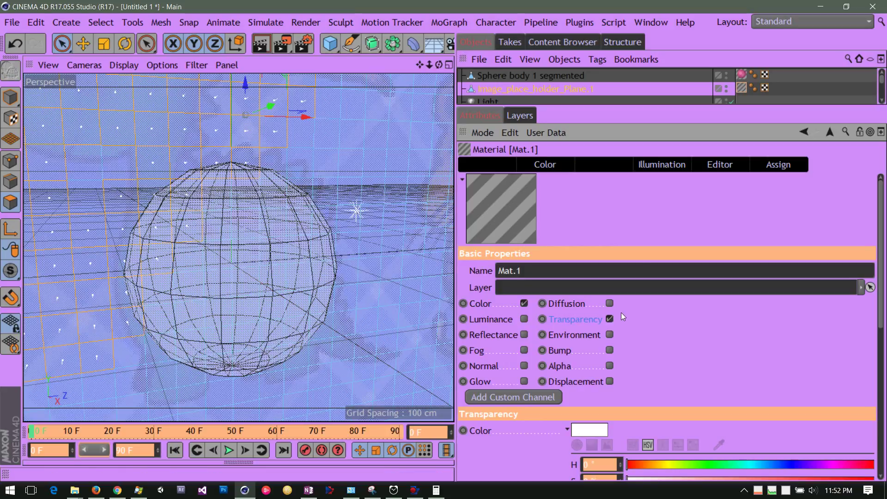
scroll(882, 264, down, 1)
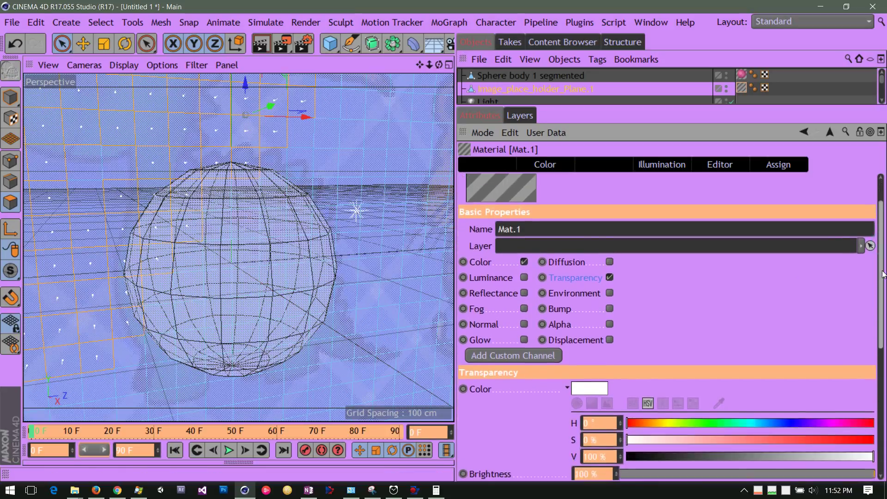
drag(882, 263, 882, 354)
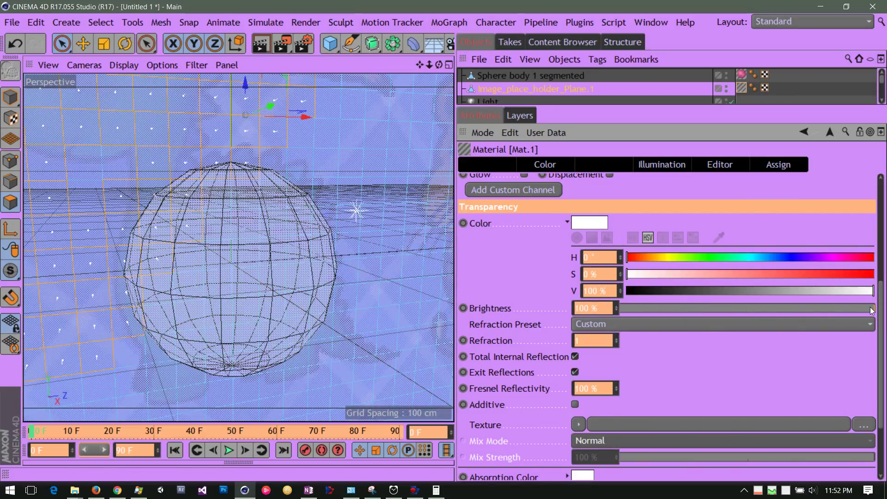
drag(873, 308, 838, 309)
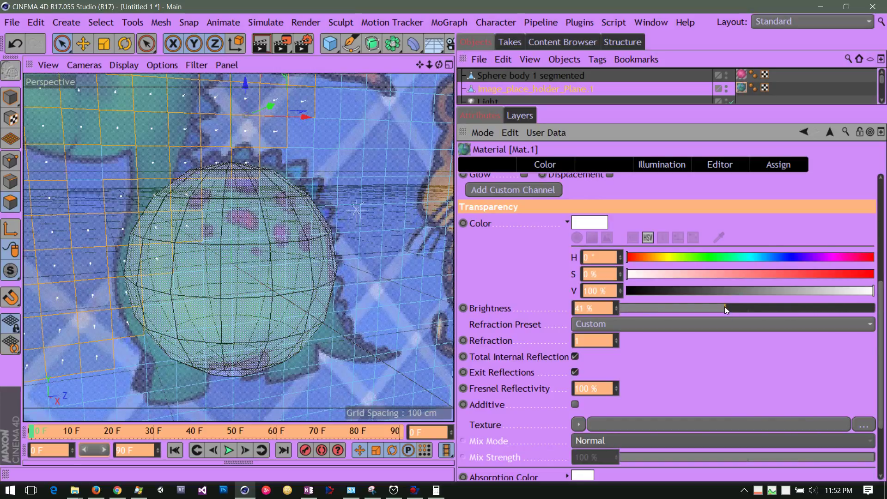
drag(742, 310, 768, 312)
Widen the viewport, dismiss the timer notification and enlarge the object list until every scene object is listed.
drag(462, 266, 544, 266)
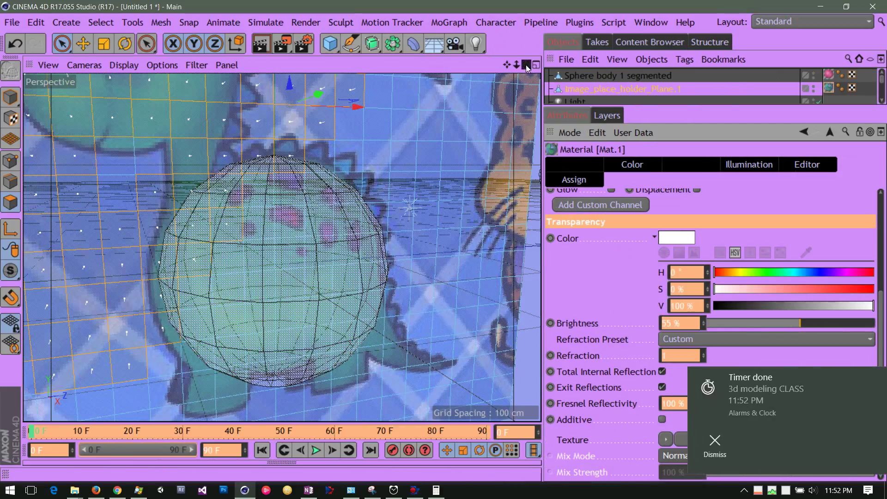
drag(527, 67, 540, 71)
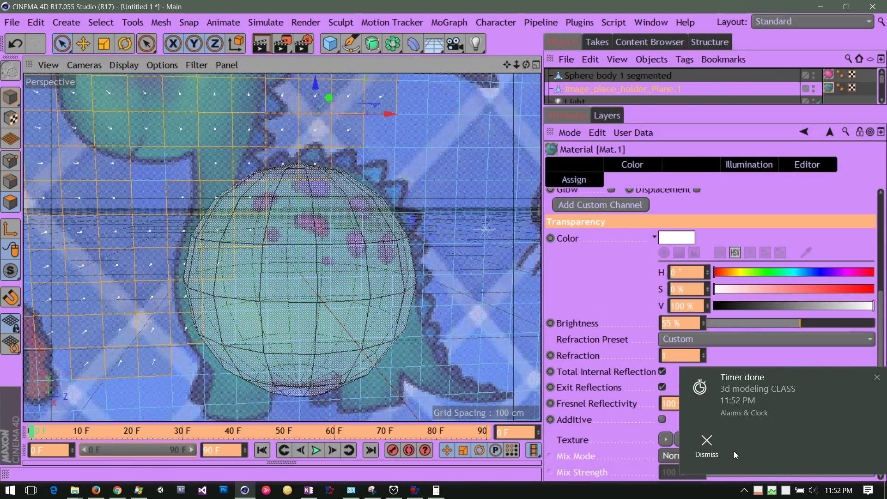
click(877, 377)
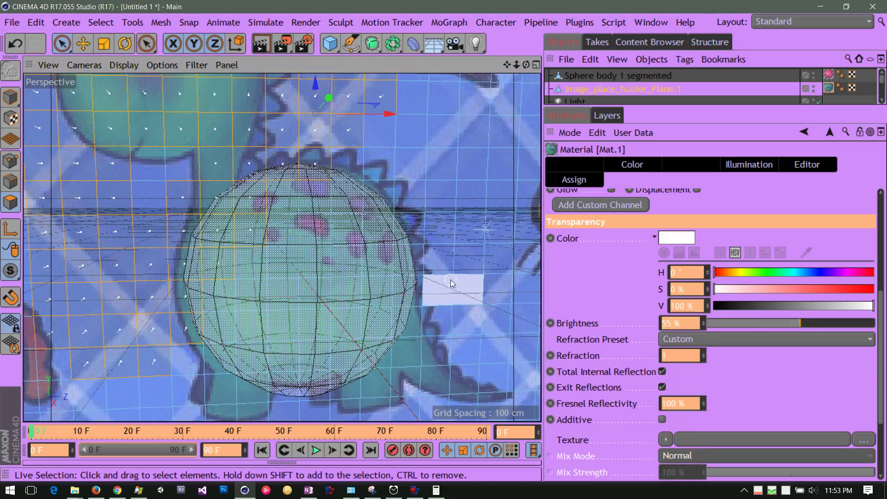
drag(507, 64, 430, 49)
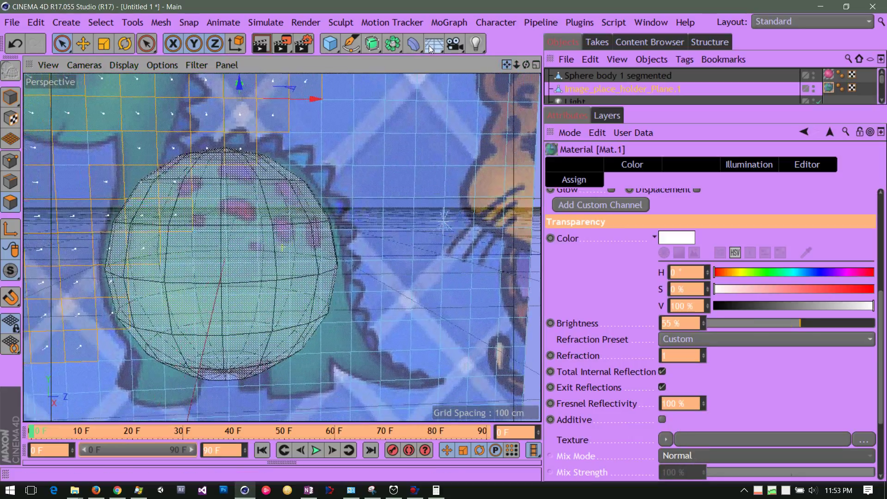
drag(526, 65, 517, 91)
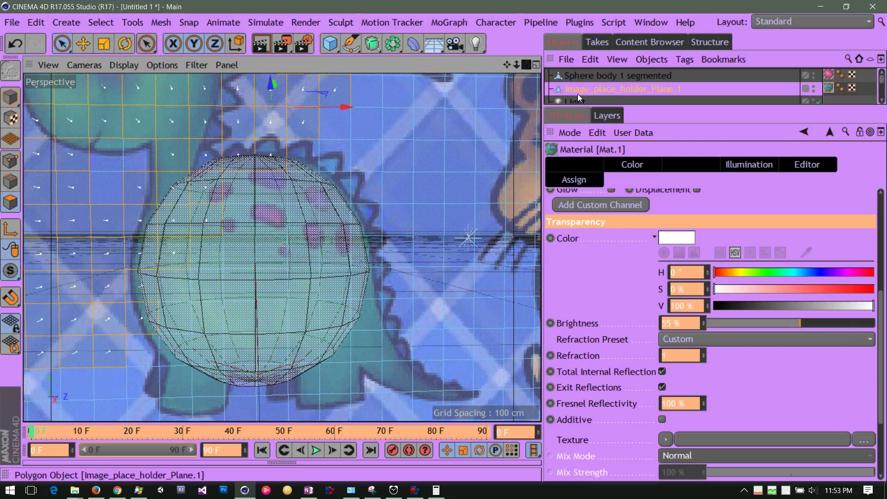
drag(695, 112, 693, 189)
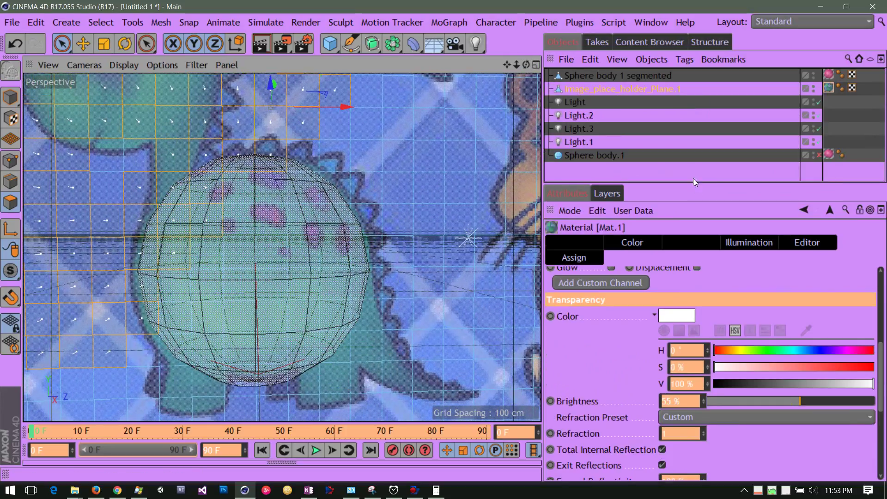
Recolor the Mat.2 material of Sphere body 1 segmented to blue with a hue of 234° in the Material Editor.
click(561, 77)
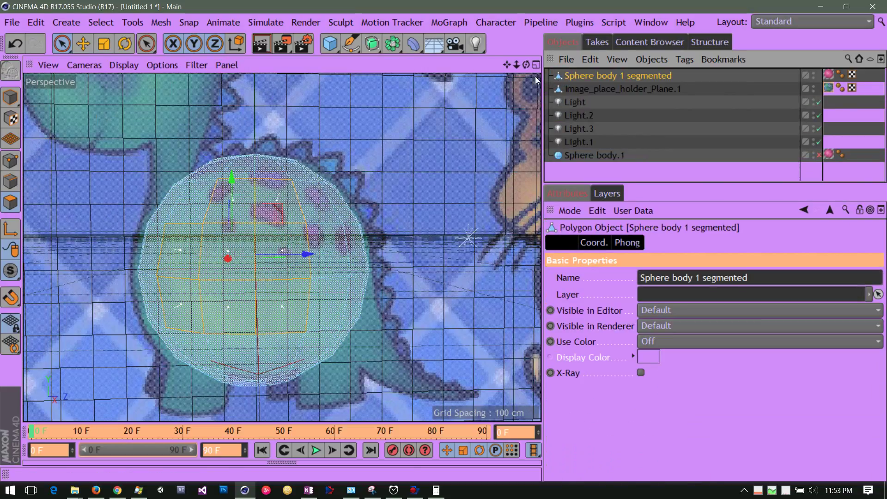
drag(526, 65, 540, 78)
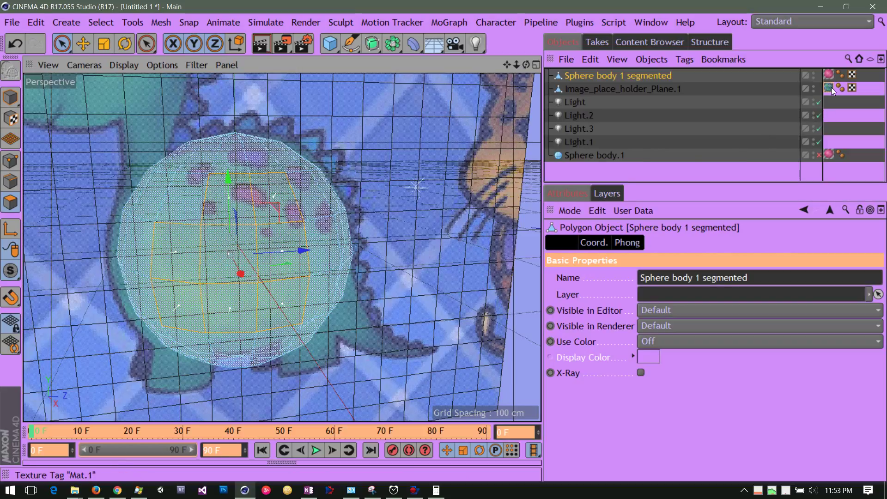
click(829, 74)
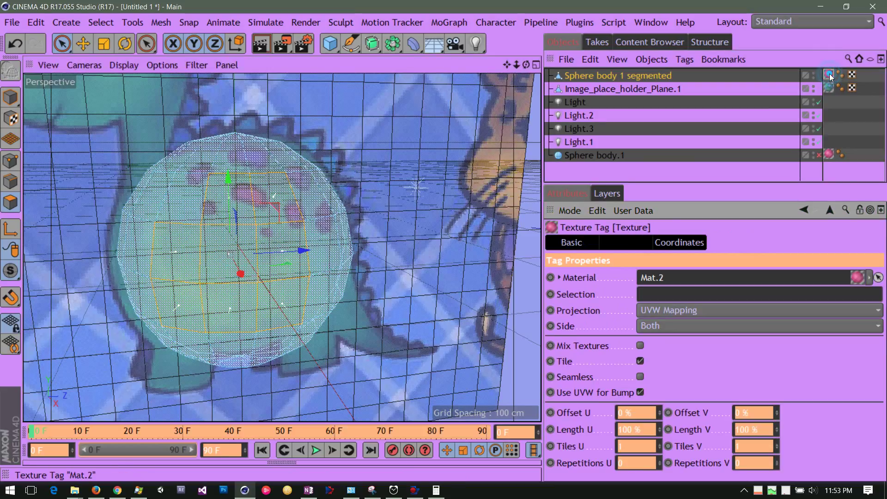
double_click(721, 277)
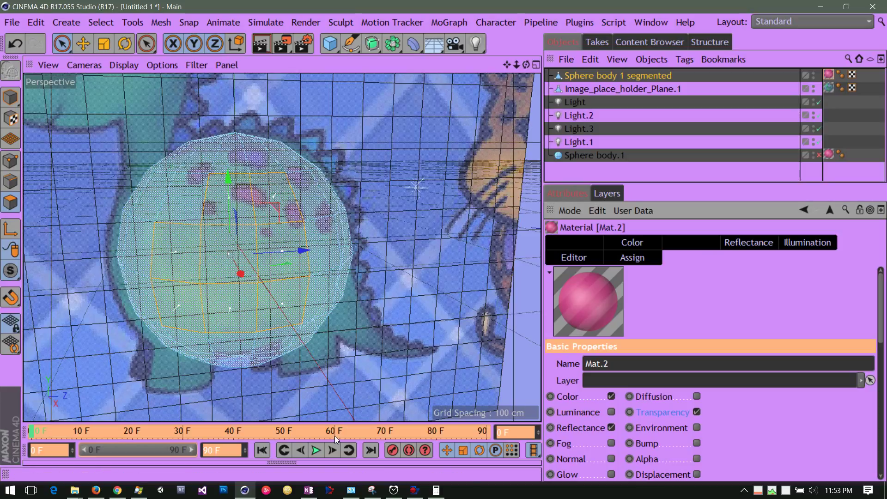
click(274, 461)
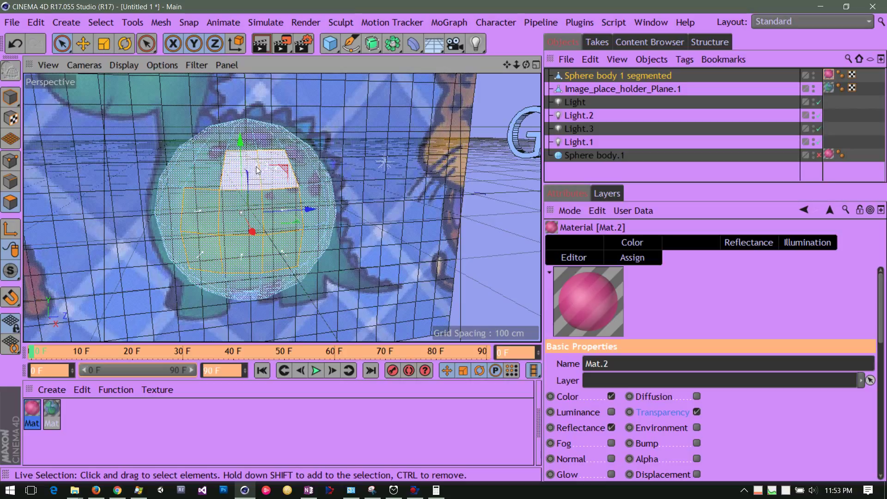
double_click(31, 413)
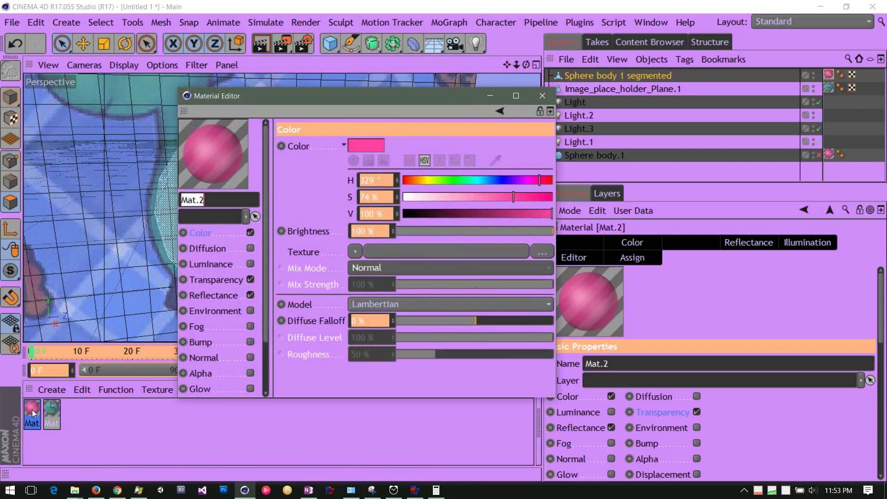
click(500, 180)
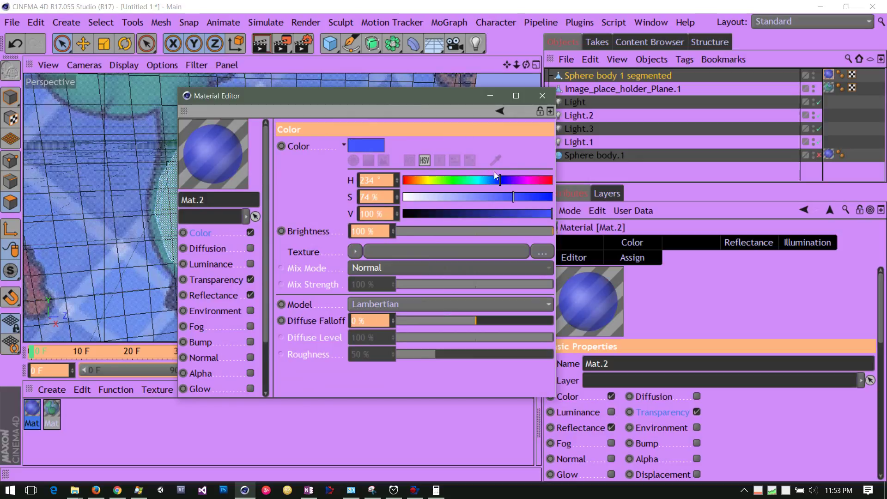
drag(420, 98, 618, 99)
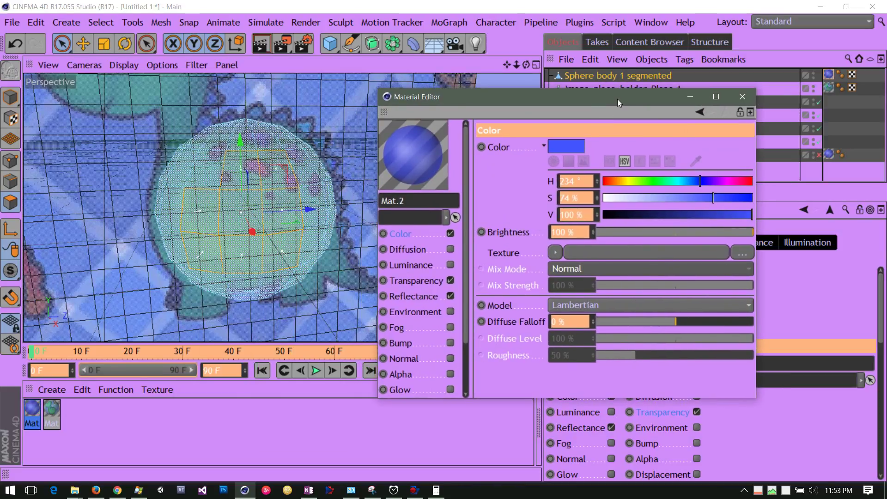
Darken the Mat.2 material by lowering the brightness of its Color channel.
click(716, 234)
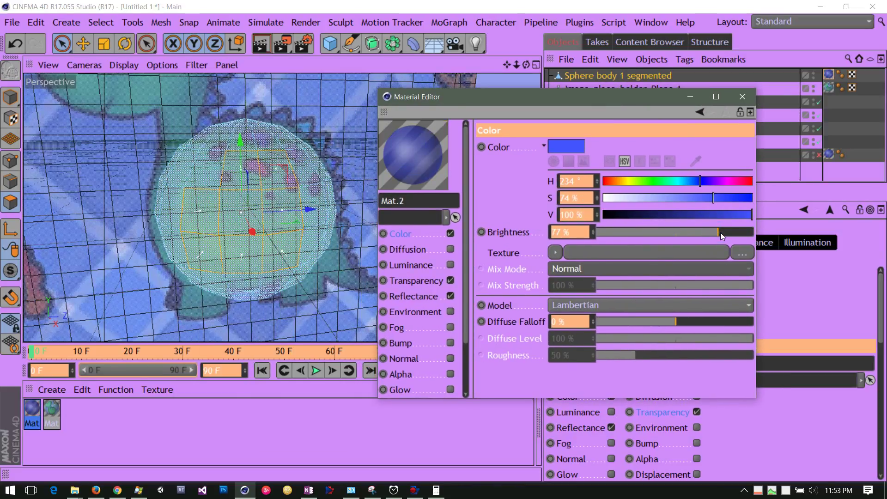
click(670, 230)
click(698, 230)
Set Mat.2's transparency brightness to 0%, turn off its Transparency channel and put the Material Editor away.
click(422, 281)
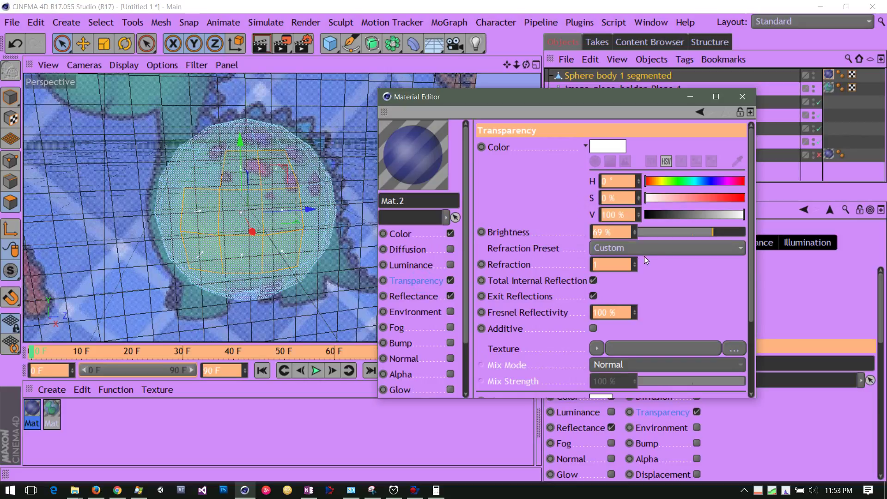
drag(717, 234, 641, 232)
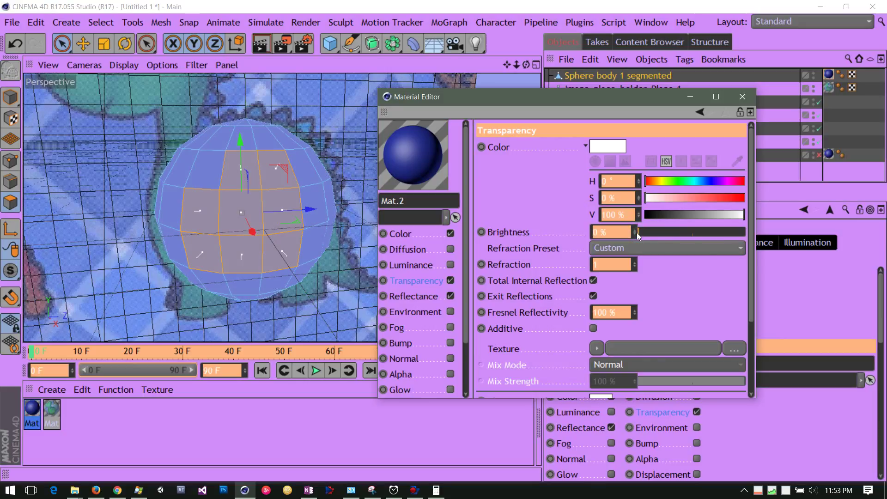
click(450, 280)
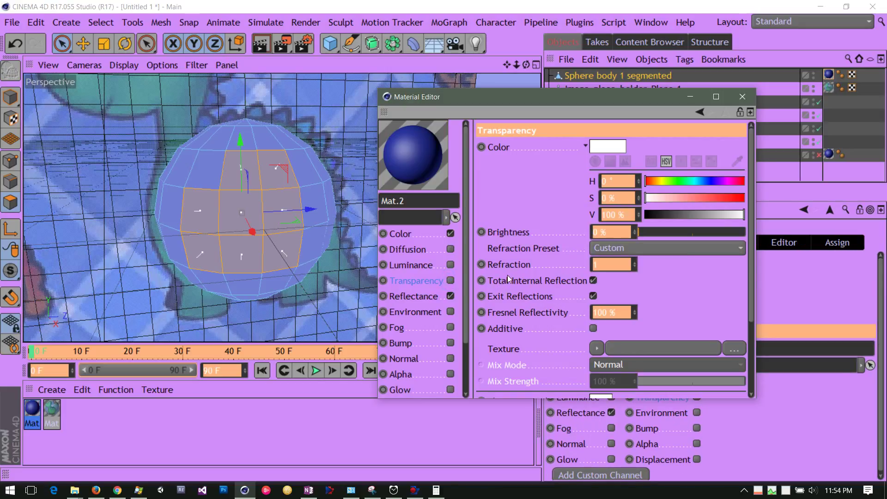
click(691, 98)
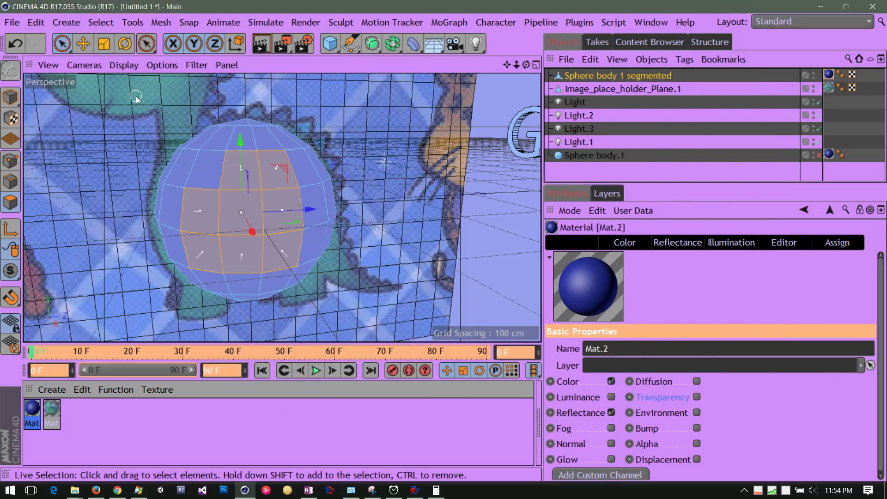
Switch the perspective view to Gouraud Shading and deselect the sphere's polygons with Live Selection.
click(128, 66)
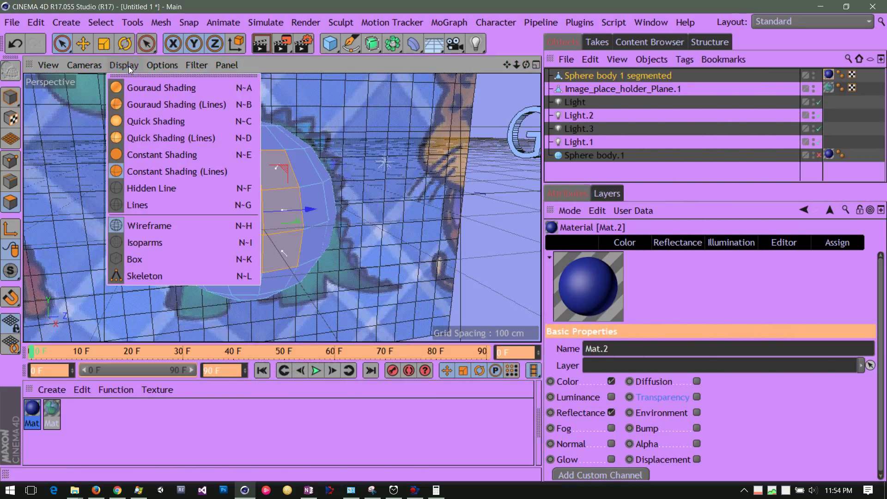
click(143, 88)
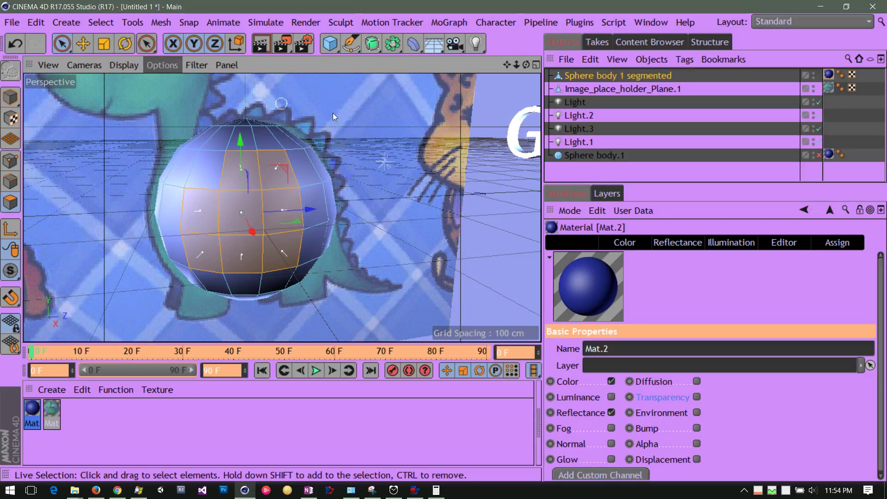
drag(526, 65, 493, 102)
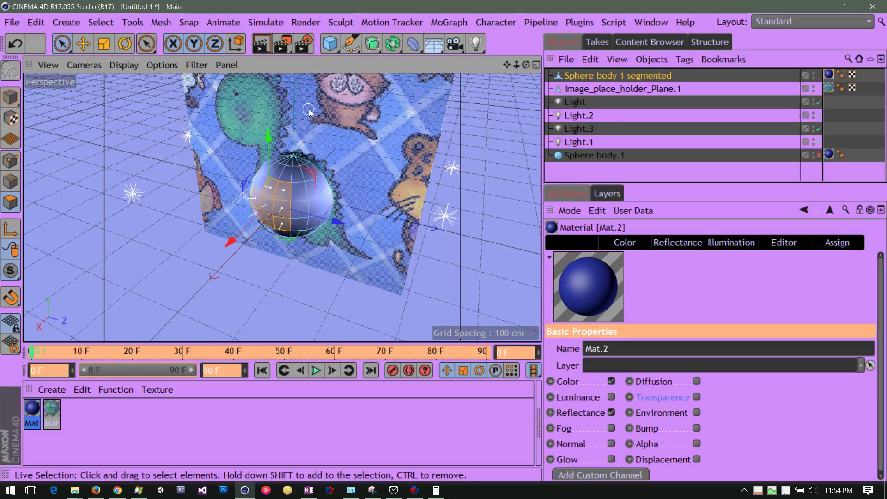
click(62, 45)
click(134, 195)
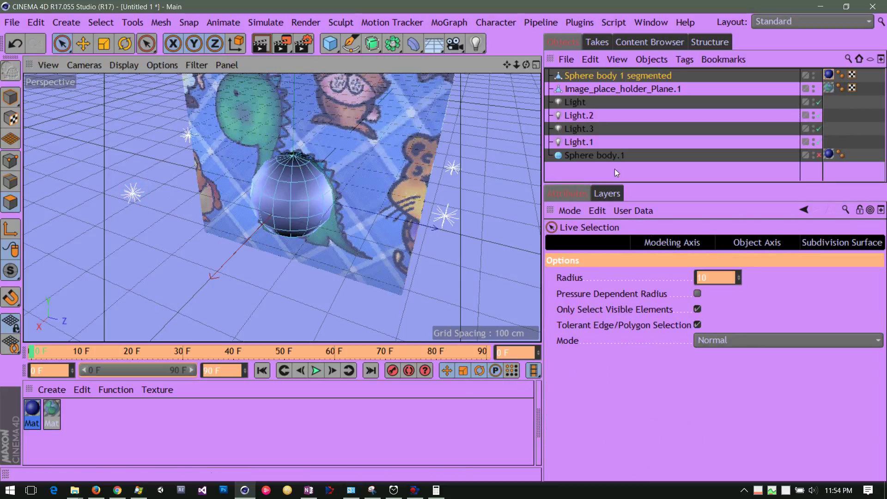
Identify the scene's lights one by one and move Light.1 slightly along its X axis, away from the image plane.
click(578, 118)
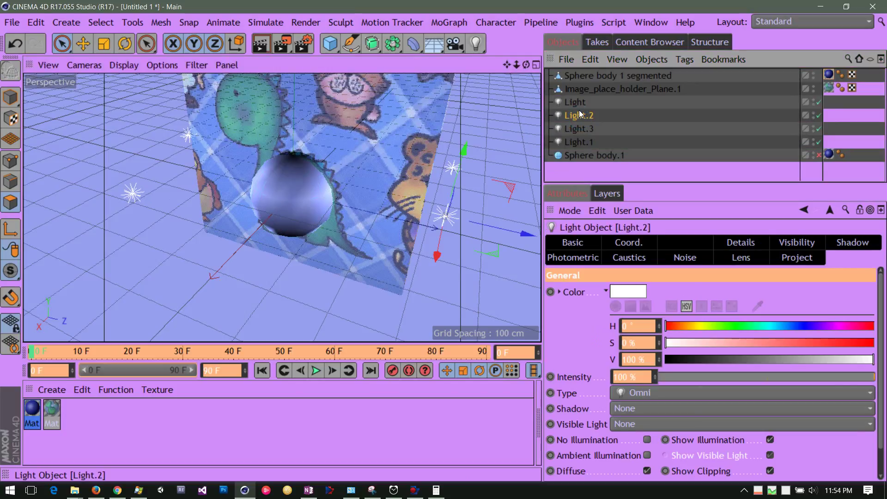
click(578, 105)
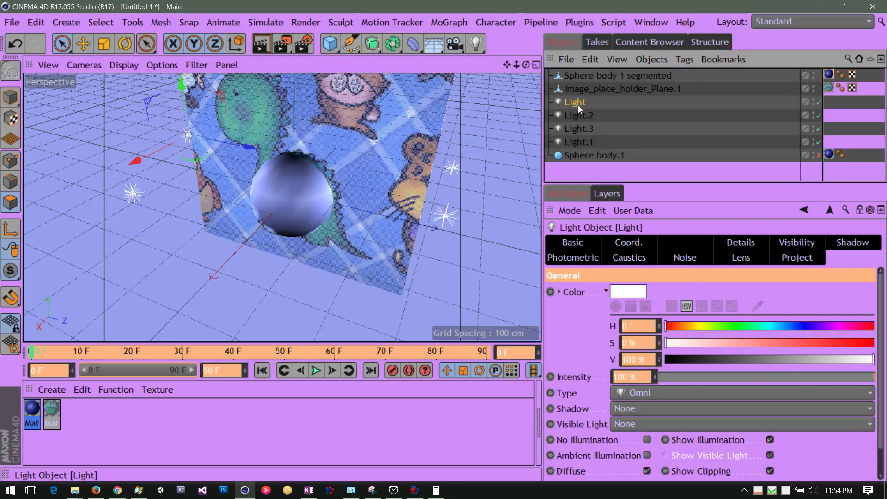
click(573, 129)
click(572, 142)
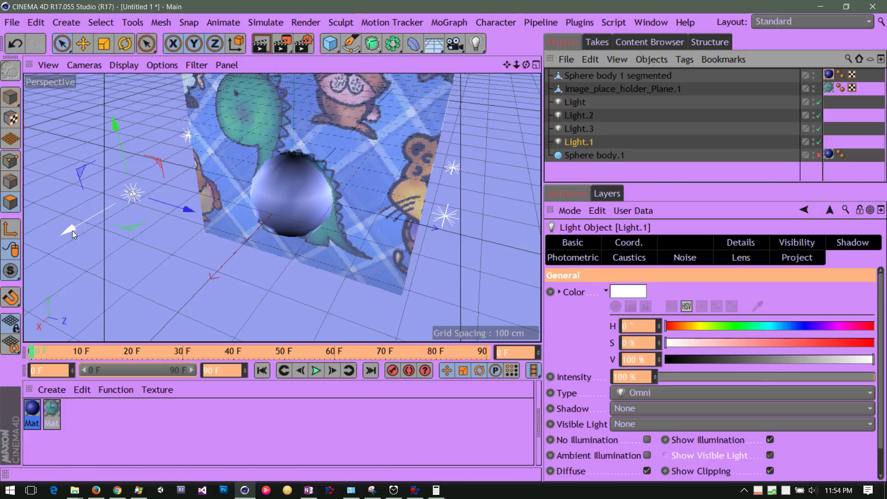
mouse_move(73, 231)
mouse_down()
mouse_move(43, 247)
mouse_move(63, 224)
mouse_move(111, 210)
mouse_move(74, 236)
mouse_up()
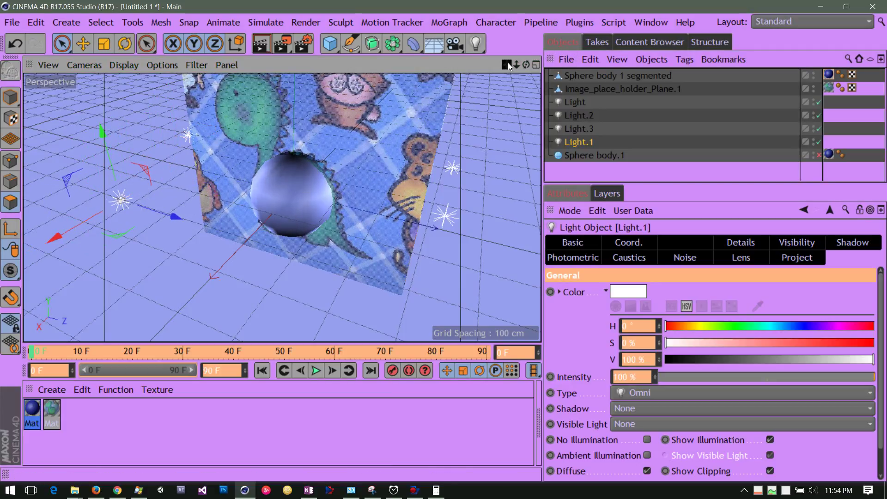
Examine Light.1's effect on the sphere and image plane by disabling and re-enabling it.
drag(508, 63, 443, 46)
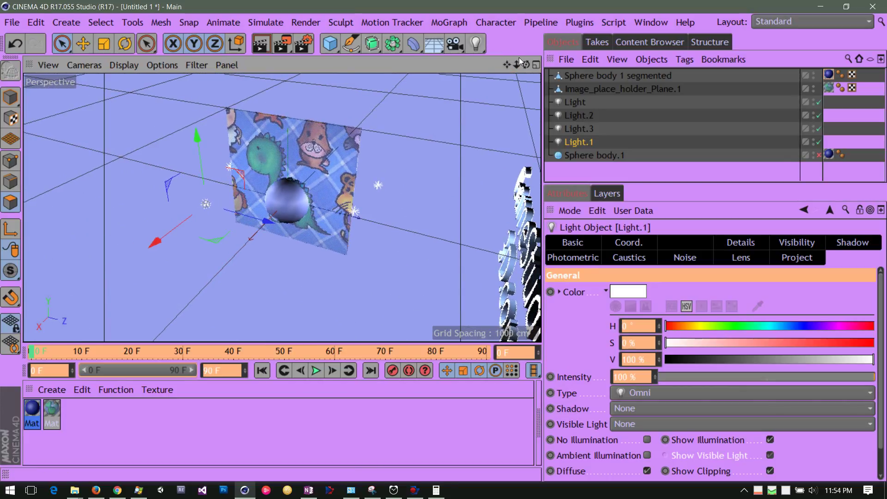
drag(536, 65, 647, 59)
drag(465, 266, 543, 295)
drag(479, 197, 416, 44)
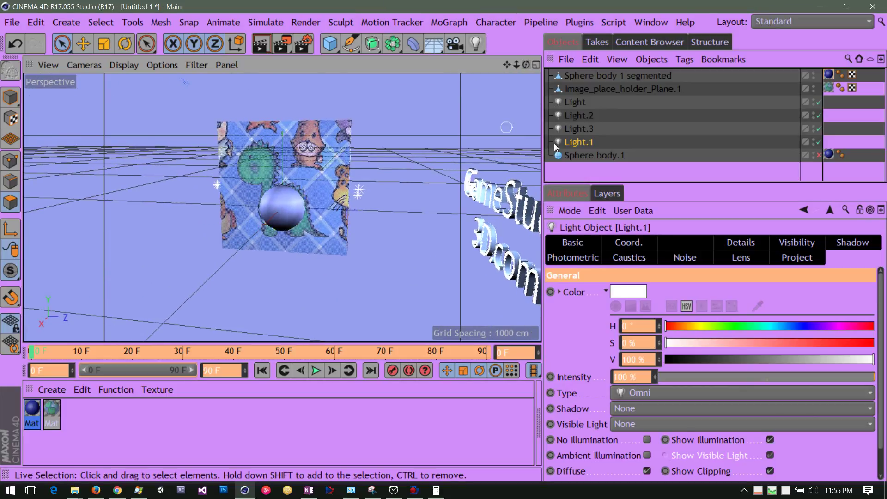
click(820, 142)
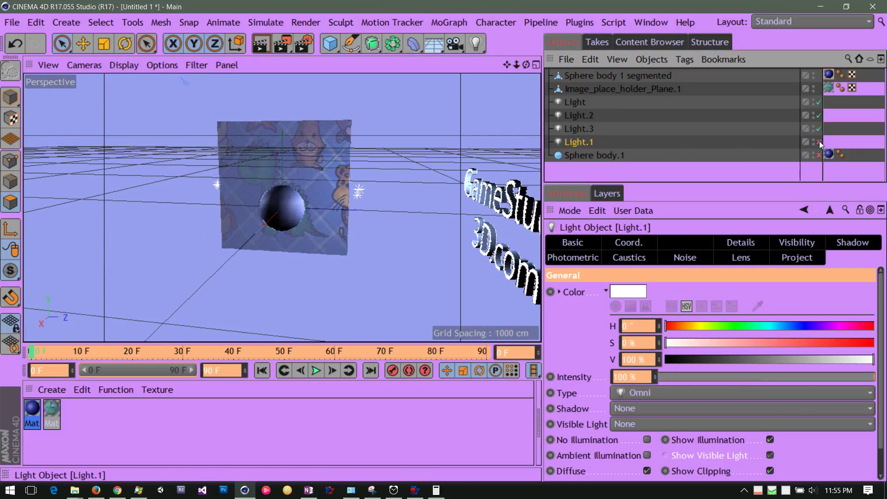
click(820, 142)
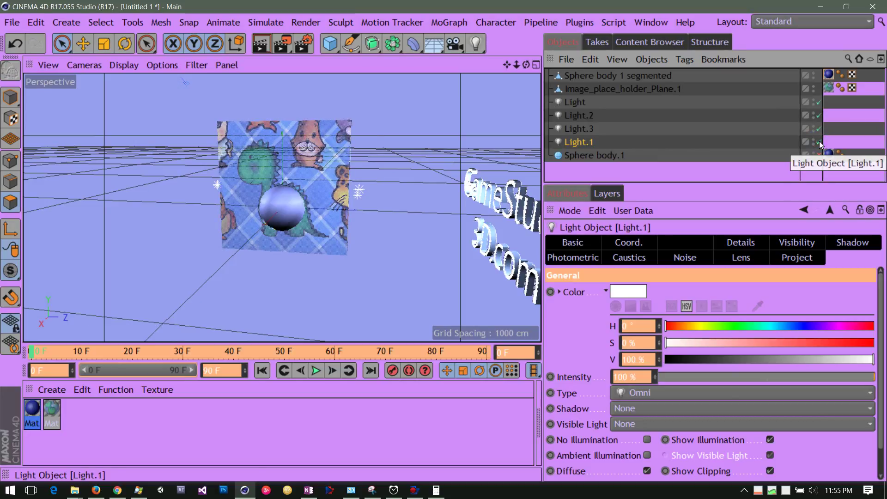
Set Light.1's intensity to 40%.
click(576, 144)
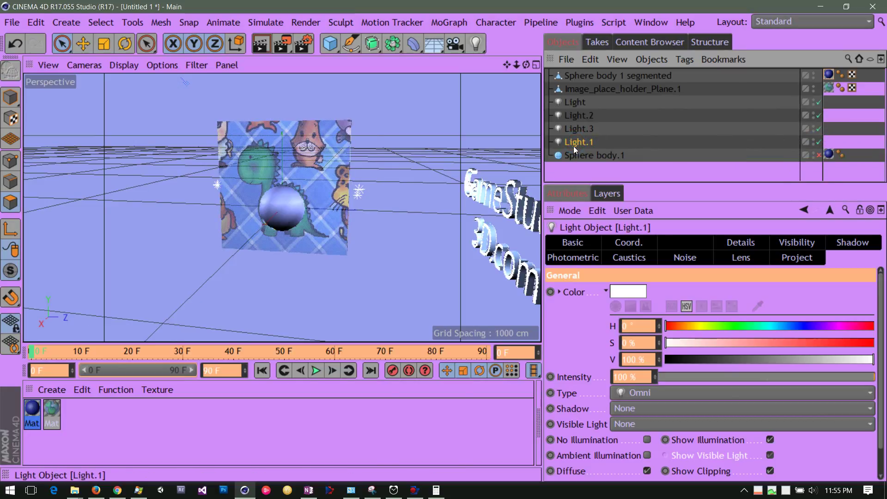
click(728, 376)
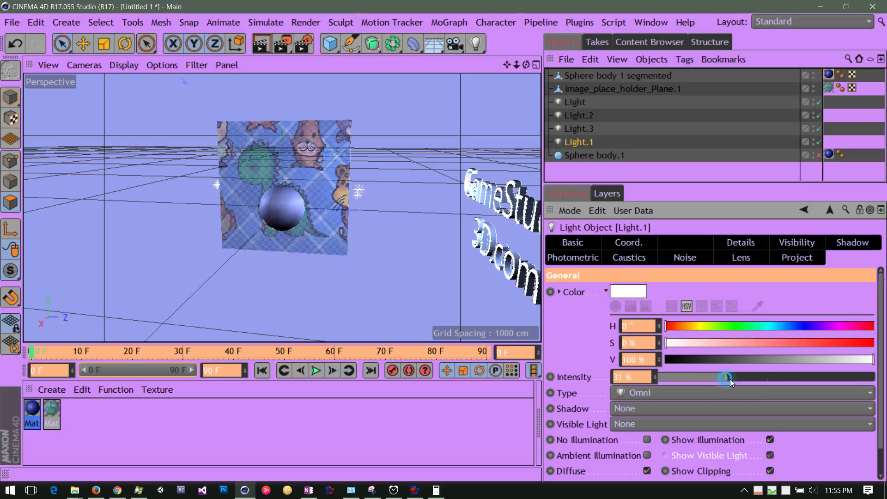
mouse_move(730, 379)
mouse_down()
mouse_move(706, 379)
mouse_move(816, 378)
mouse_move(734, 378)
mouse_up()
mouse_move(711, 379)
mouse_down()
mouse_move(811, 383)
mouse_move(721, 388)
mouse_move(744, 387)
mouse_up()
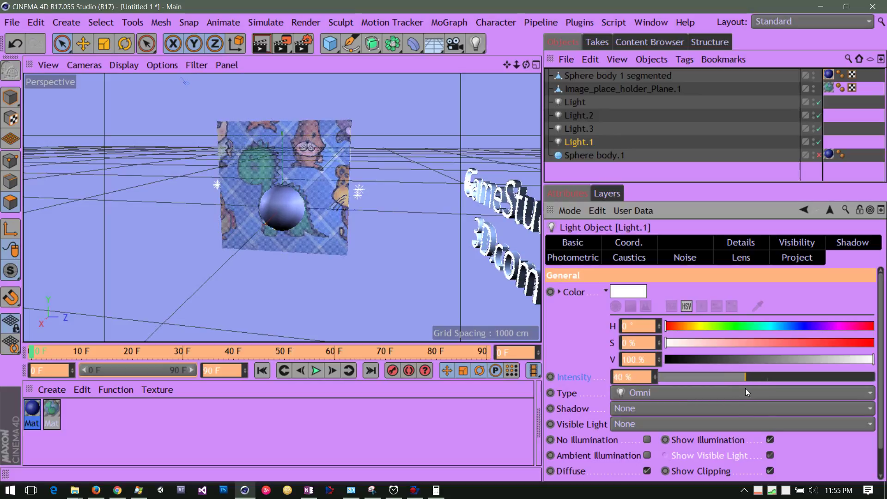
Enlarge the Object Manager and select Sphere body 1 segmented, framing it closely in the perspective view.
click(723, 183)
drag(723, 189, 715, 335)
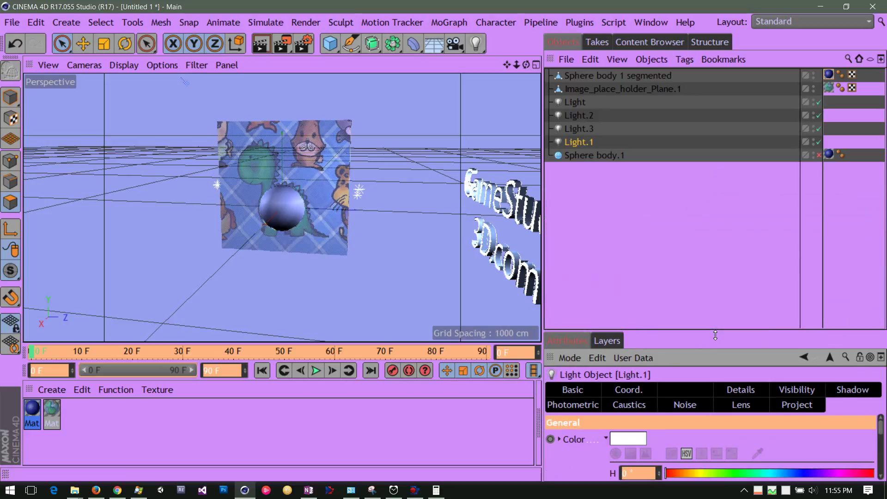
click(601, 89)
click(600, 75)
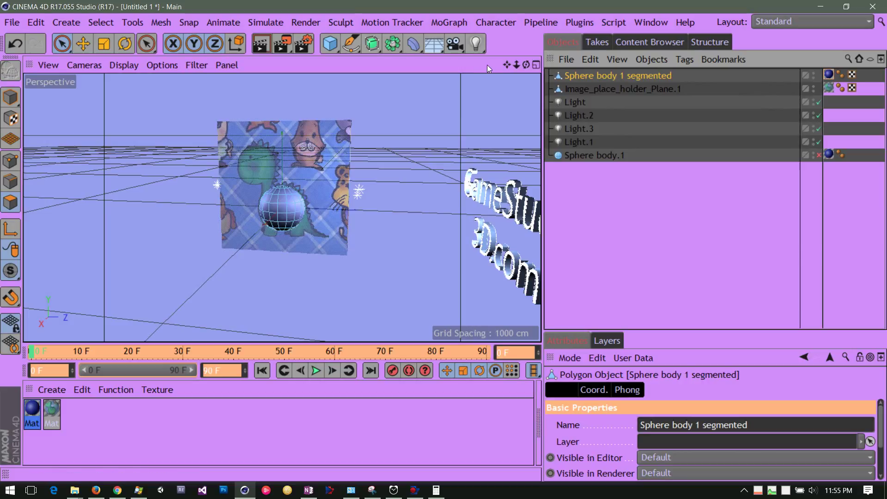
drag(515, 65, 607, 74)
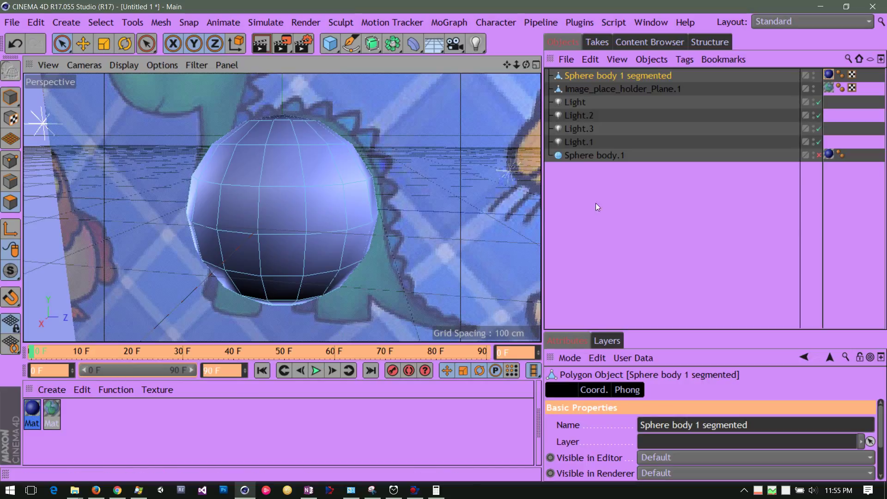
Test the object named Light by toggling it off and on, and disable Light.2.
click(585, 101)
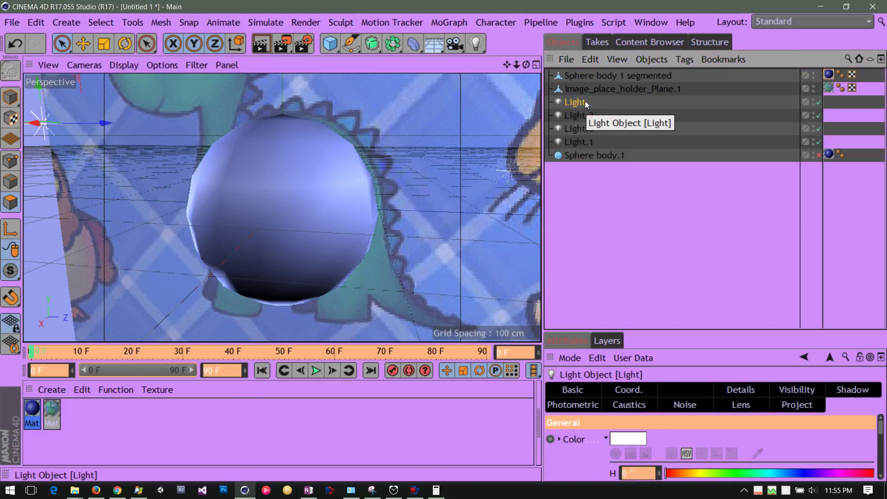
click(819, 102)
click(819, 102)
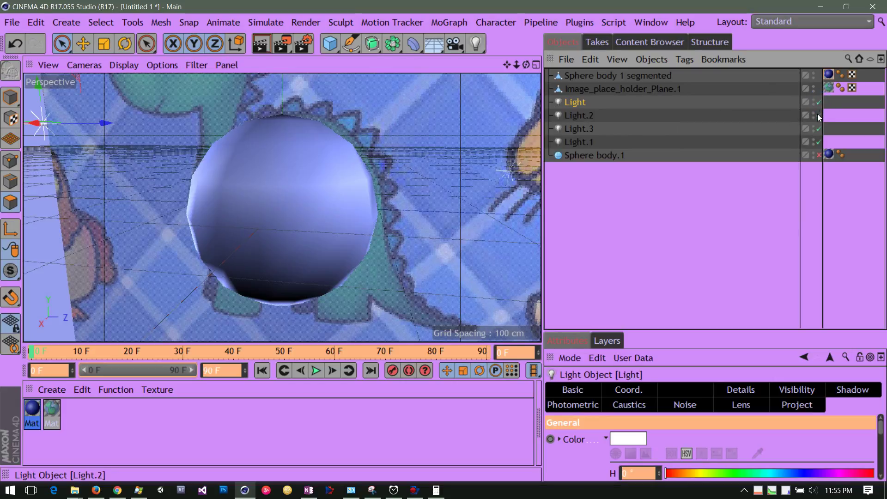
click(819, 115)
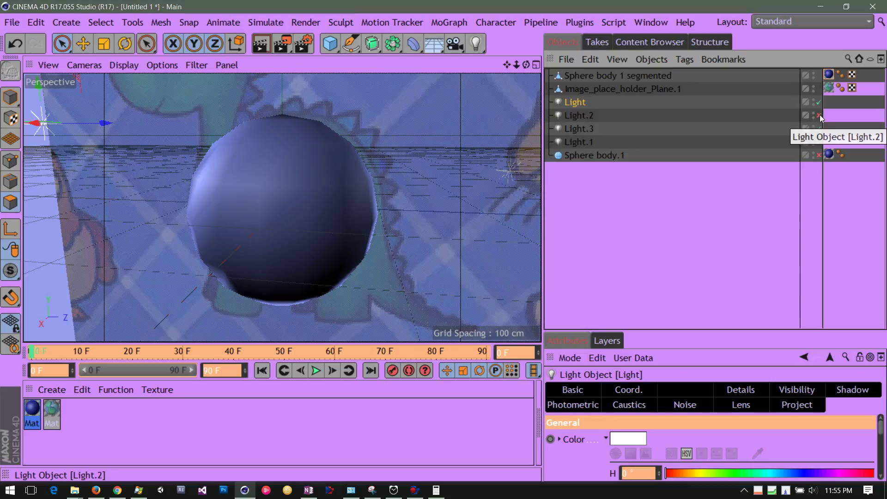
mouse_move(526, 65)
mouse_down()
mouse_move(586, 60)
mouse_move(531, 54)
mouse_up()
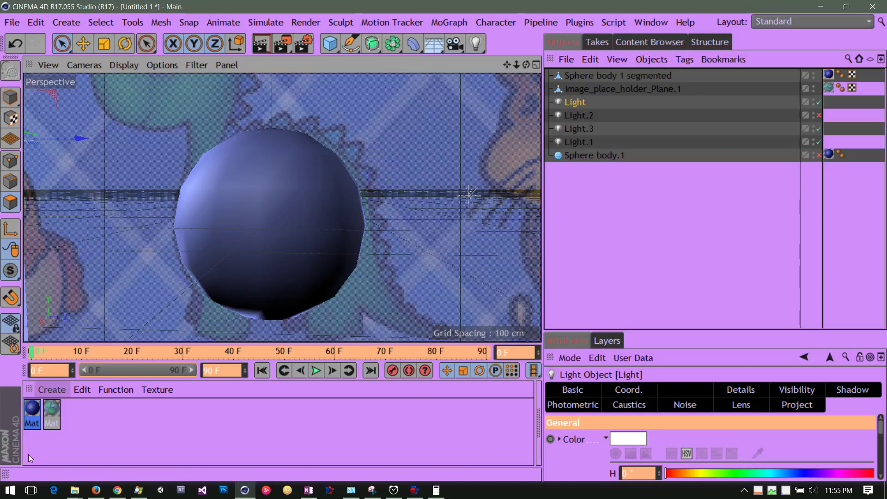
Collapse the Material Manager to enlarge the viewport and select Sphere body 1 segmented in Polygons mode.
ctrl+click(32, 393)
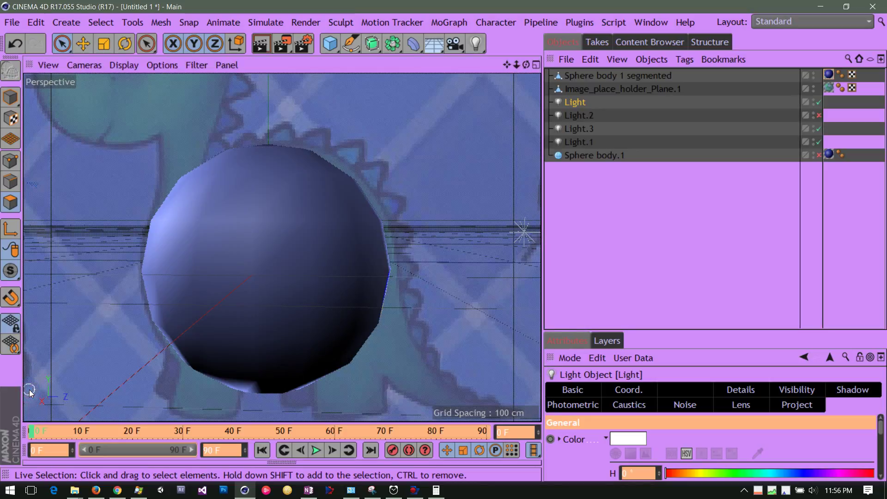
click(12, 202)
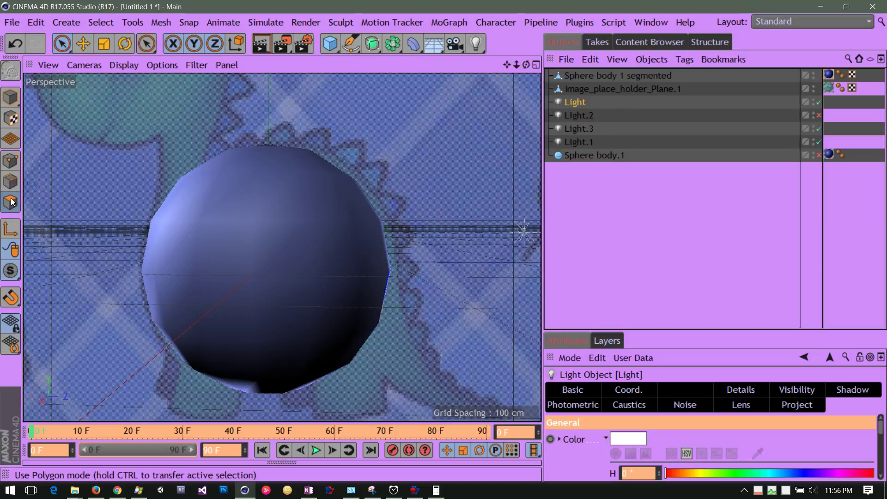
click(285, 204)
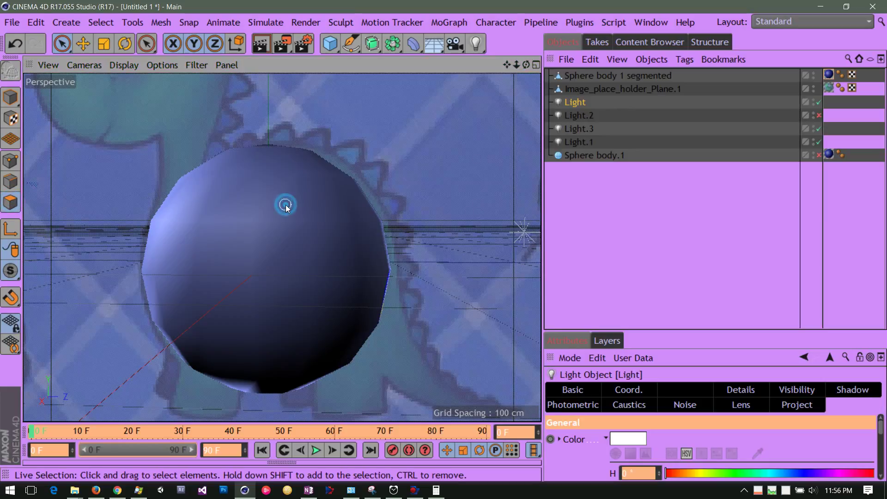
click(573, 77)
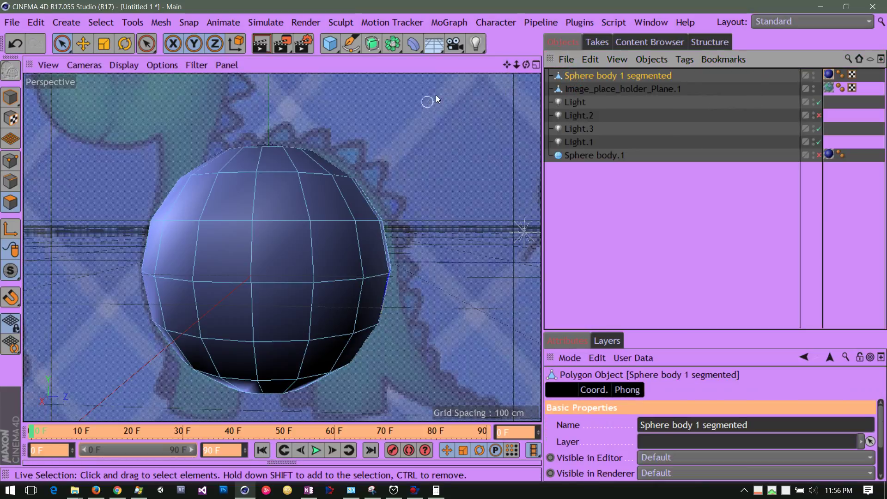
Select the polygons across the sphere's cap and upper front with Live Selection.
drag(524, 69, 524, 88)
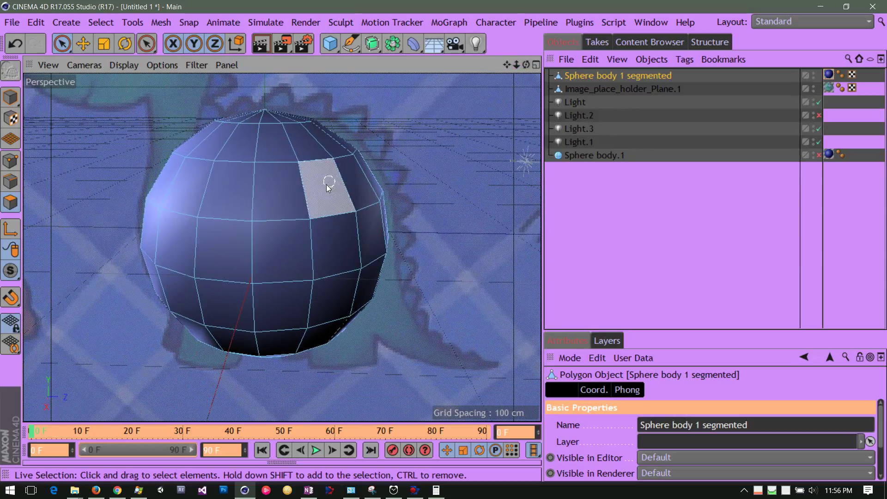
mouse_move(313, 184)
mouse_down()
mouse_move(240, 189)
mouse_move(295, 217)
mouse_move(303, 234)
mouse_up()
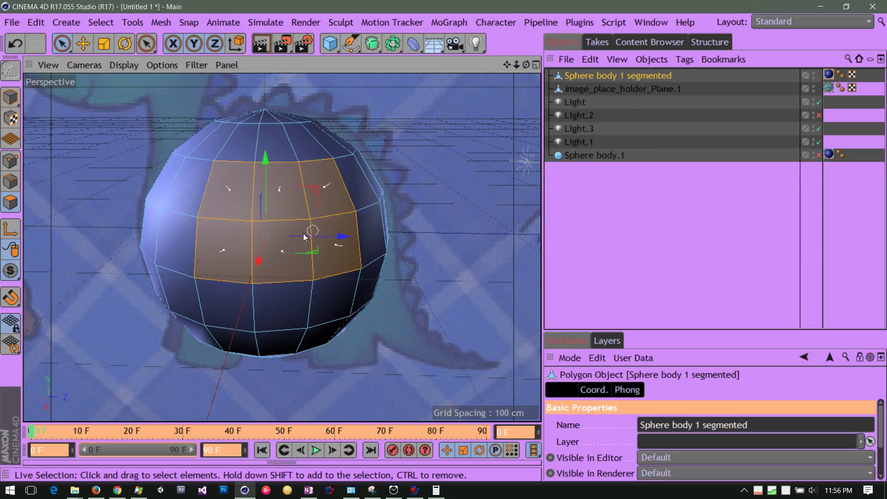
drag(312, 136, 223, 123)
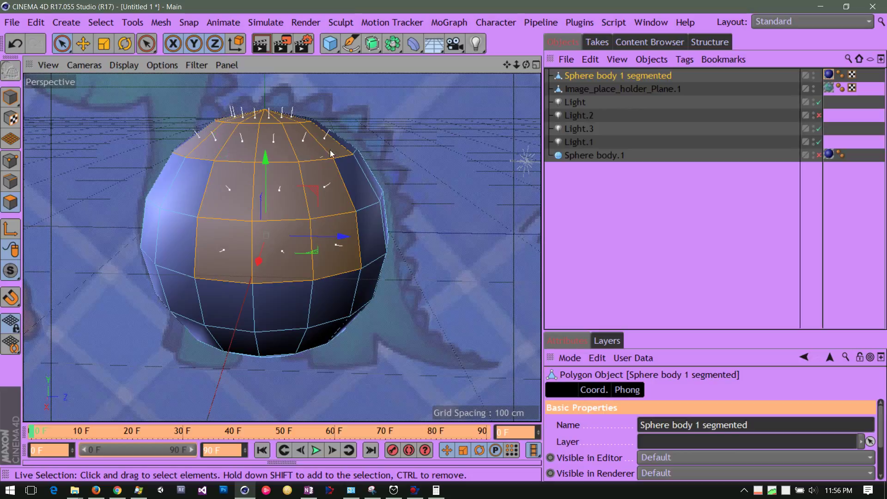
drag(225, 186, 314, 222)
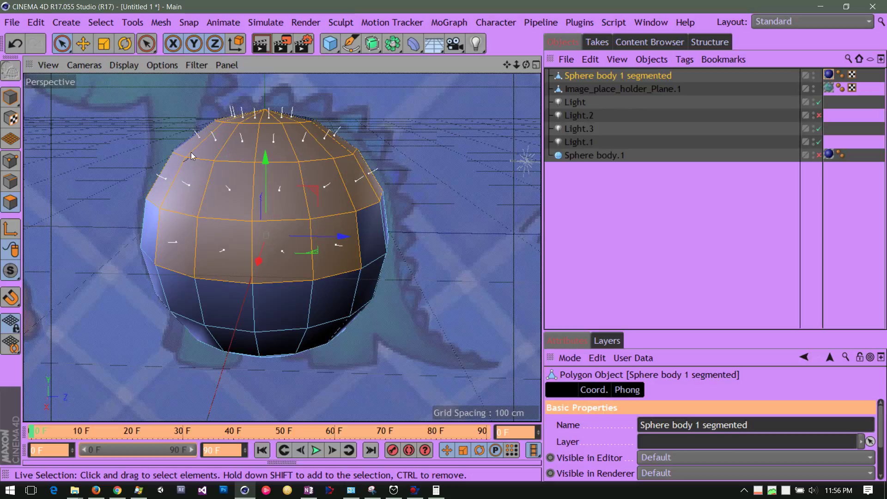
mouse_move(526, 64)
mouse_down()
mouse_move(614, 45)
mouse_move(600, 46)
mouse_move(580, 50)
mouse_move(624, 51)
mouse_move(506, 66)
mouse_move(514, 57)
mouse_move(634, 43)
mouse_move(529, 72)
mouse_move(446, 49)
mouse_move(517, 58)
mouse_up()
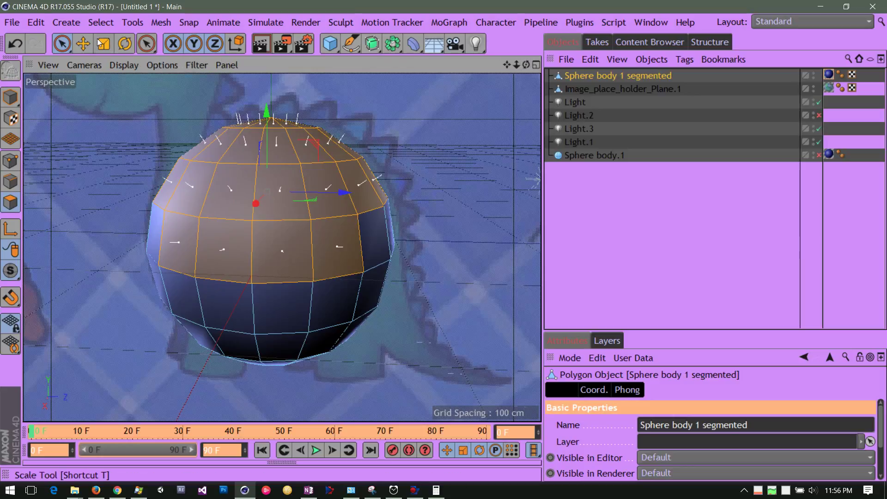
Rotate the whole sphere in Model mode about its Z axis, bringing its bottom pole round to the front.
click(125, 45)
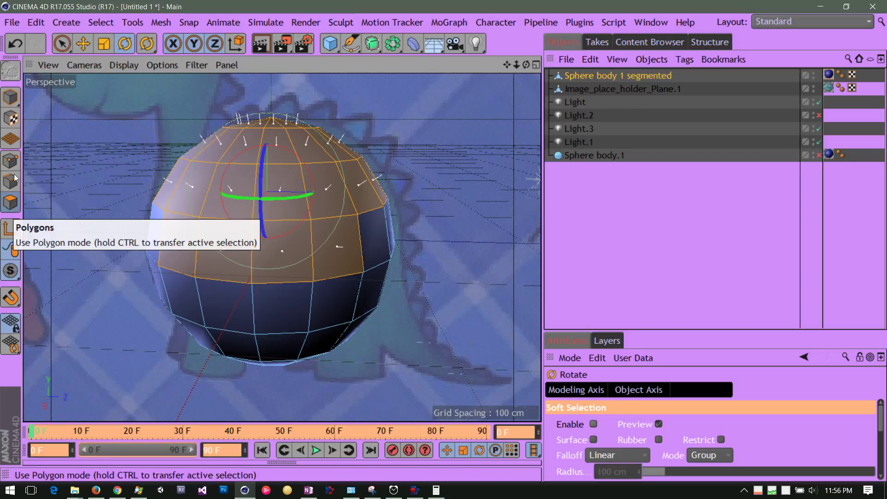
click(10, 98)
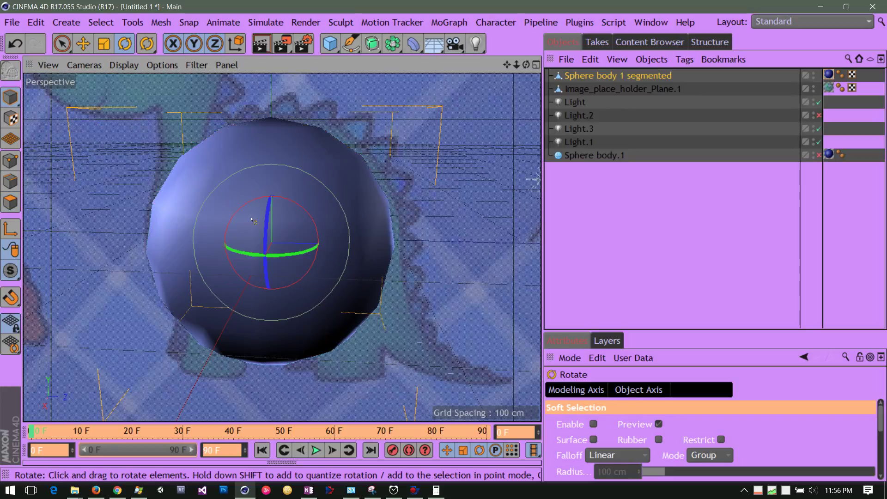
drag(269, 235, 290, 123)
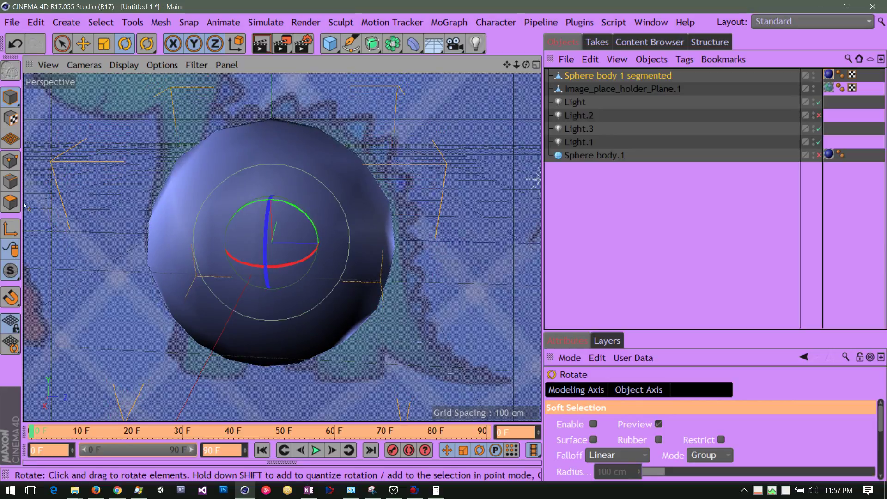
Inspect the rotated sphere's mesh and pole from several angles in Polygons mode, and return to Model mode.
click(11, 204)
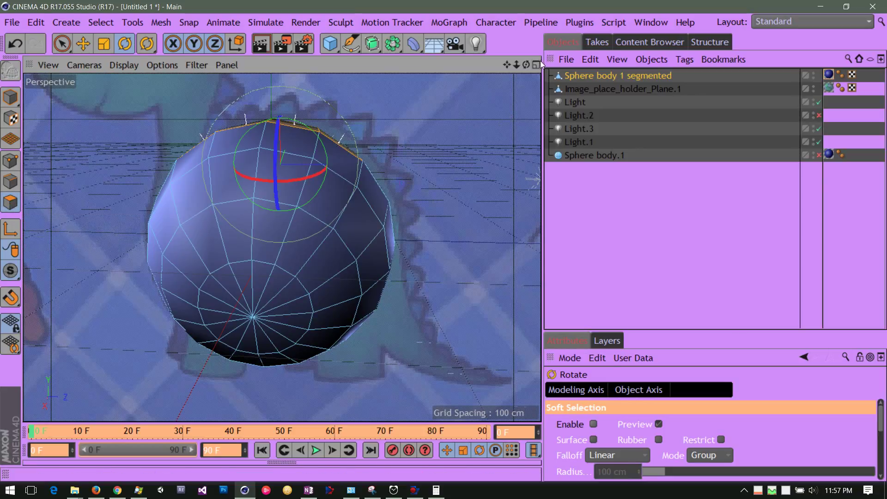
drag(527, 63, 498, 48)
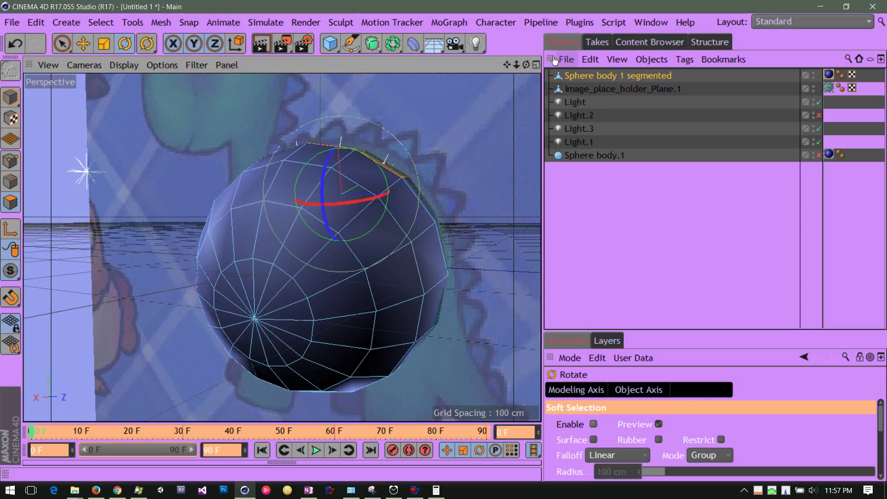
drag(526, 65, 560, 73)
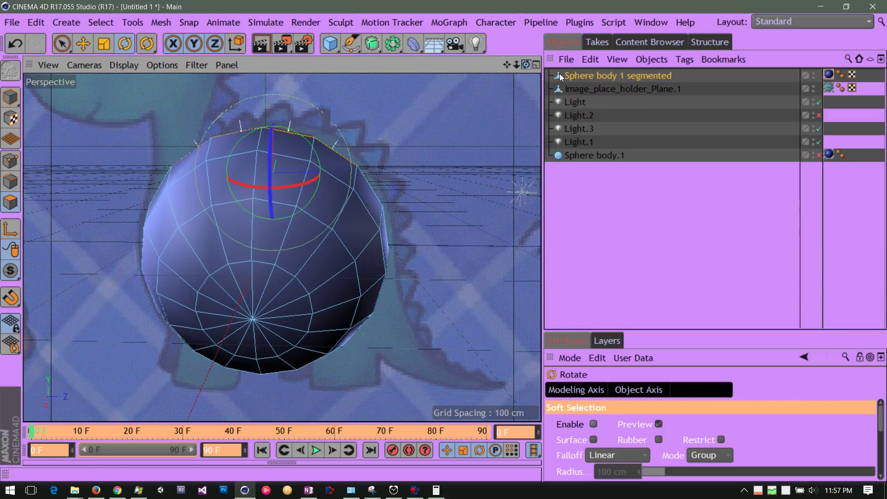
click(11, 96)
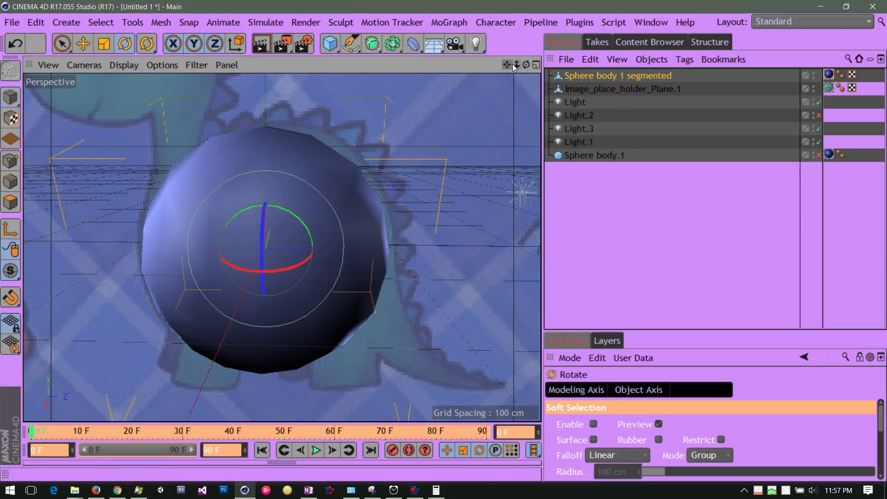
drag(526, 68, 509, 41)
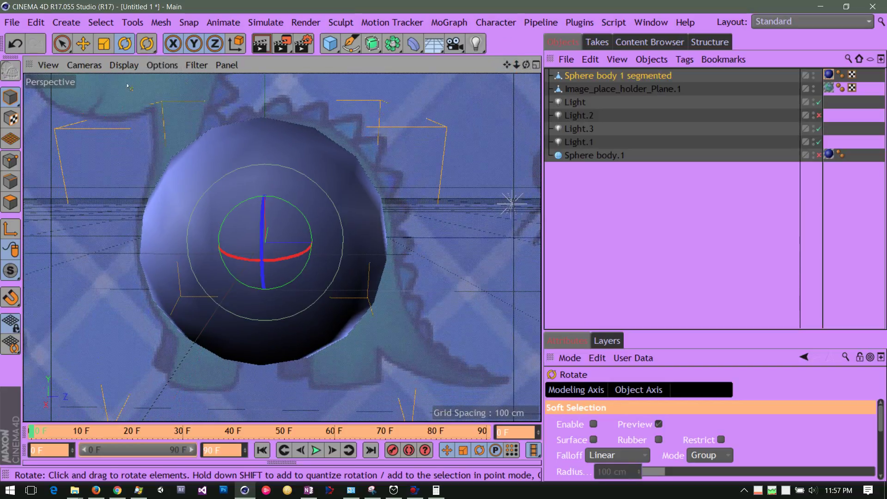
Switch the perspective view to Gouraud Shading (Lines) and frame the sphere a little closer.
click(123, 66)
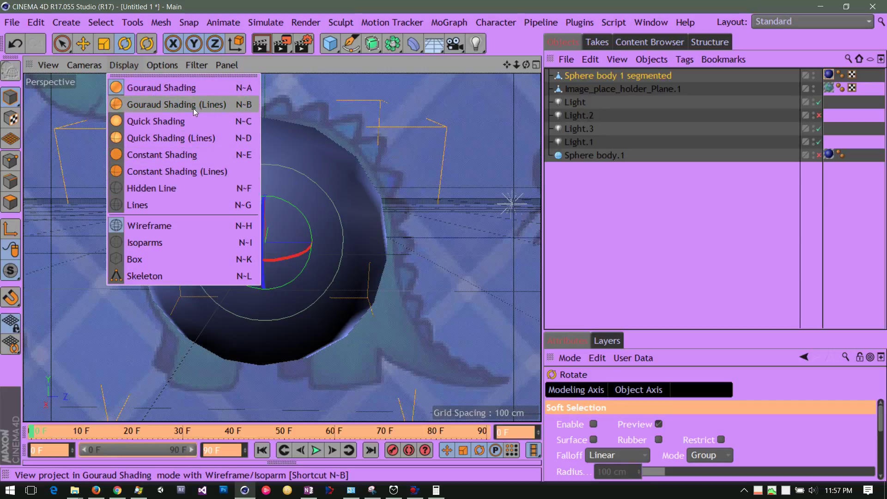
click(142, 106)
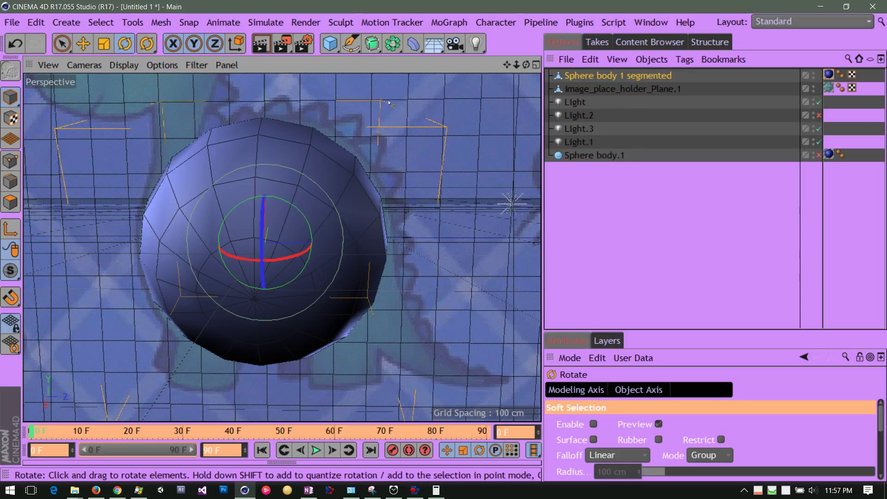
mouse_move(526, 65)
mouse_down()
mouse_move(462, 59)
mouse_move(521, 65)
mouse_move(523, 77)
mouse_up()
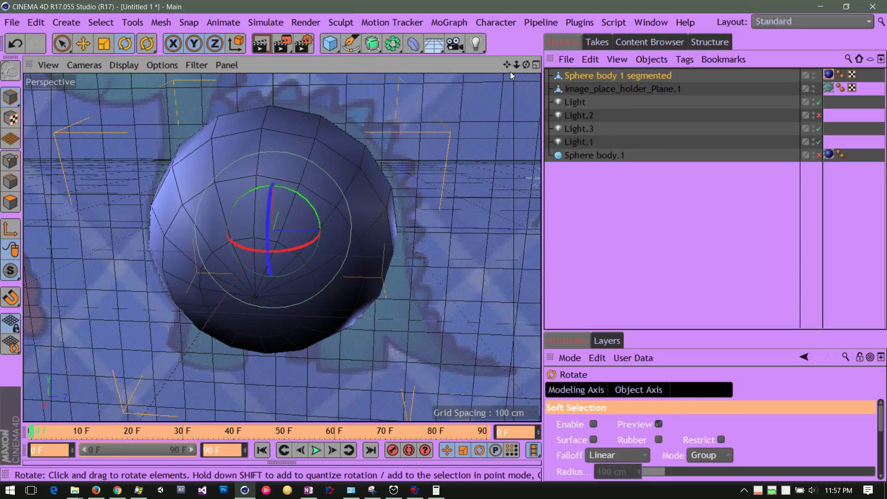
mouse_move(508, 67)
mouse_down()
mouse_move(482, 59)
mouse_move(512, 62)
mouse_up()
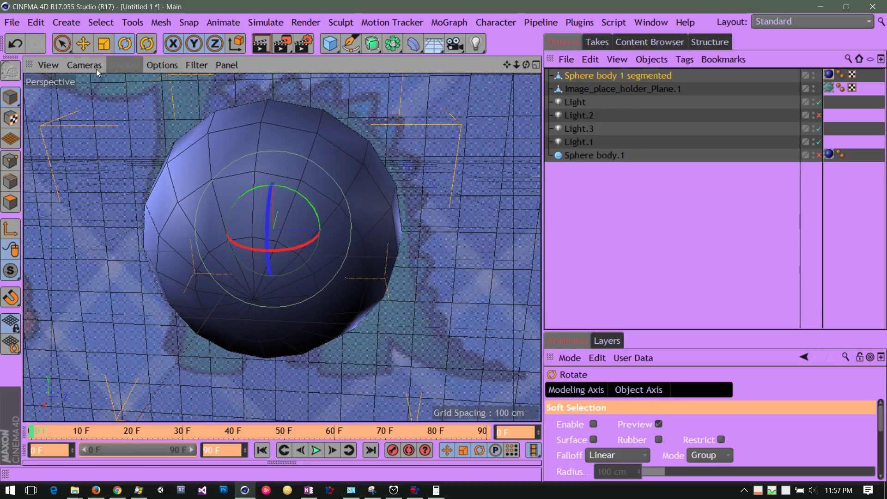
Try Object mode and Polygons mode on the sphere, and return to Model mode.
drag(10, 97, 46, 135)
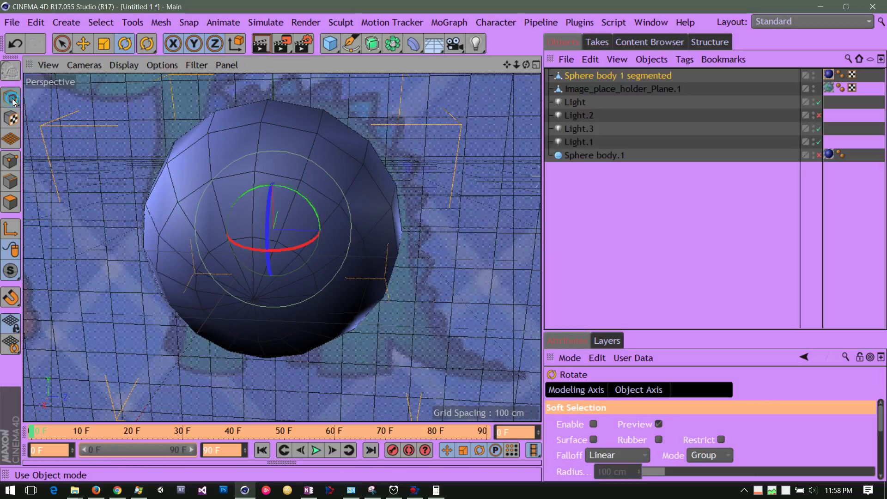
drag(11, 98, 42, 111)
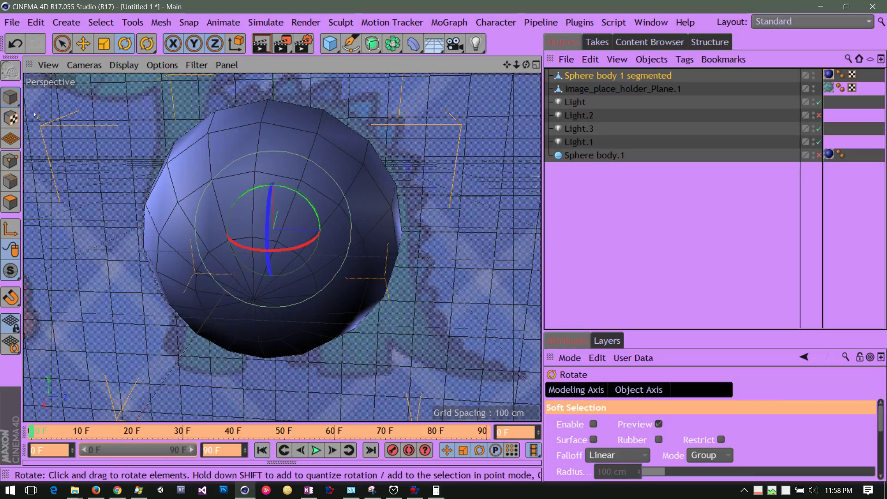
click(10, 202)
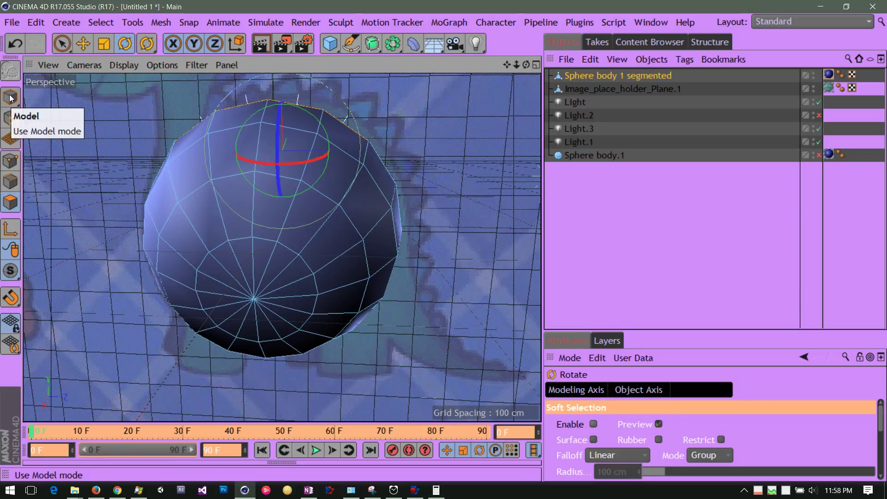
drag(10, 97, 47, 110)
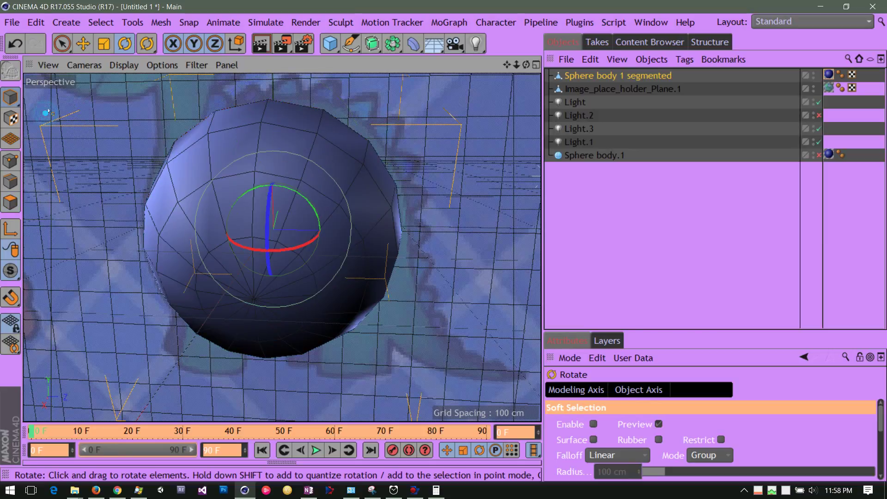
Compare the Constant Shading and Quick Shading display modes, each with and without lines, and return the perspective view to Gouraud Shading (Lines).
click(118, 64)
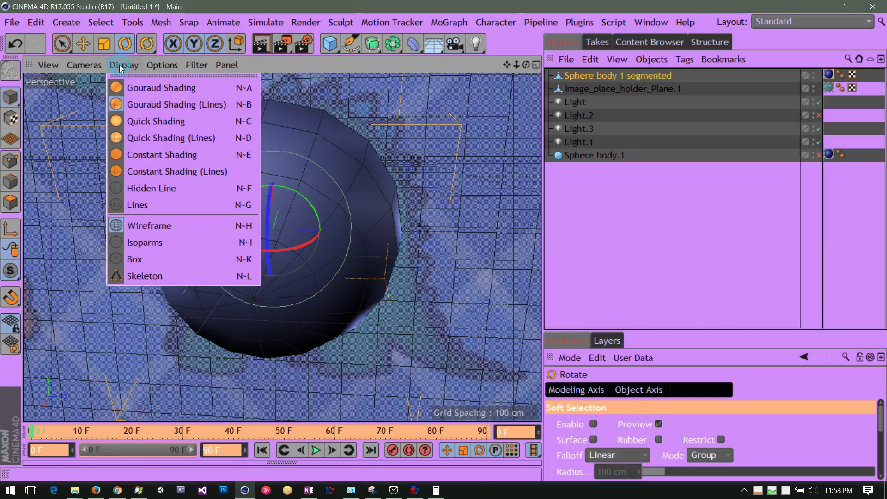
click(141, 158)
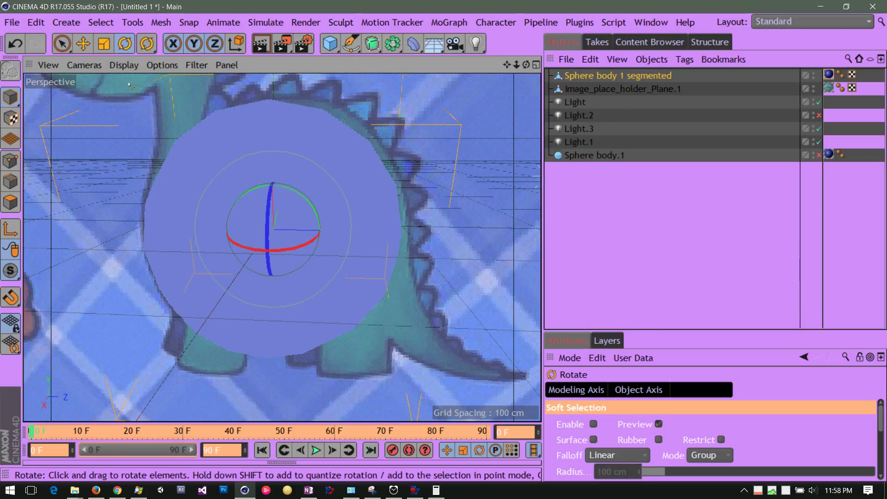
click(127, 65)
click(145, 141)
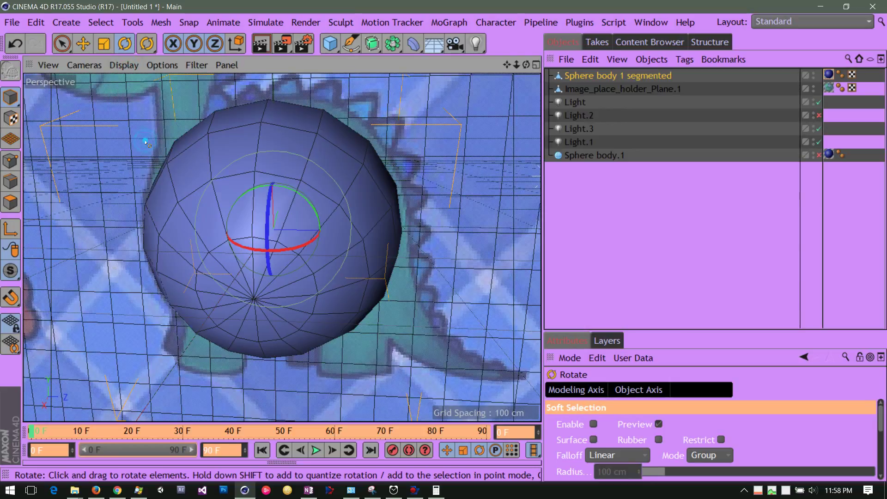
click(125, 66)
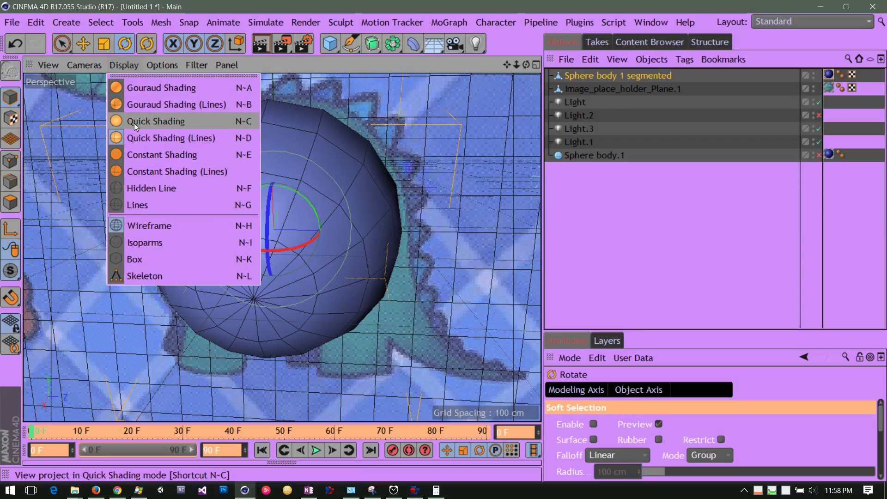
click(134, 123)
click(127, 66)
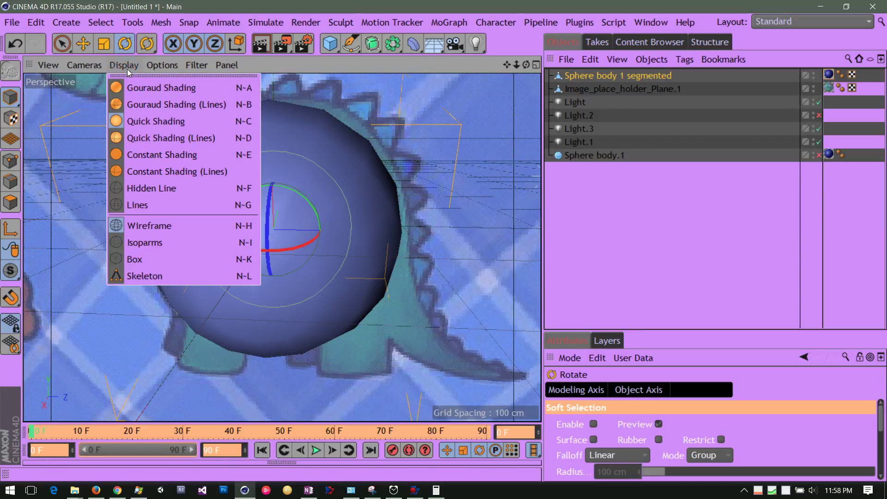
click(143, 173)
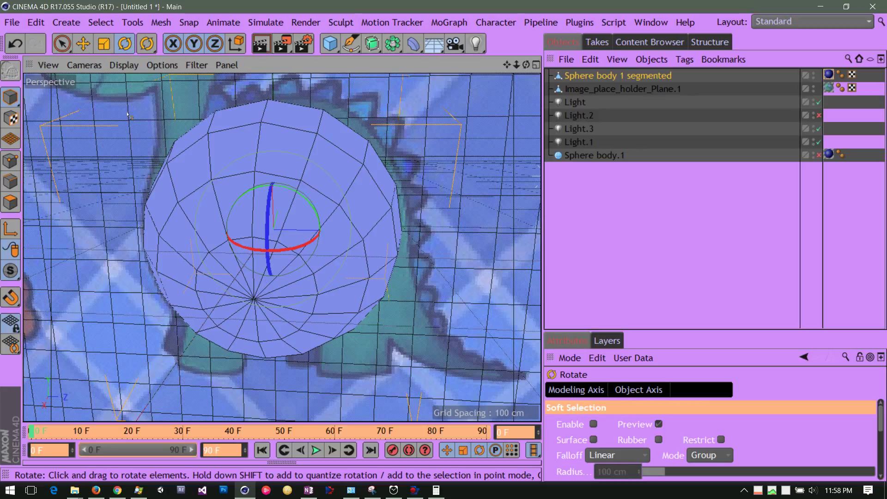
click(127, 68)
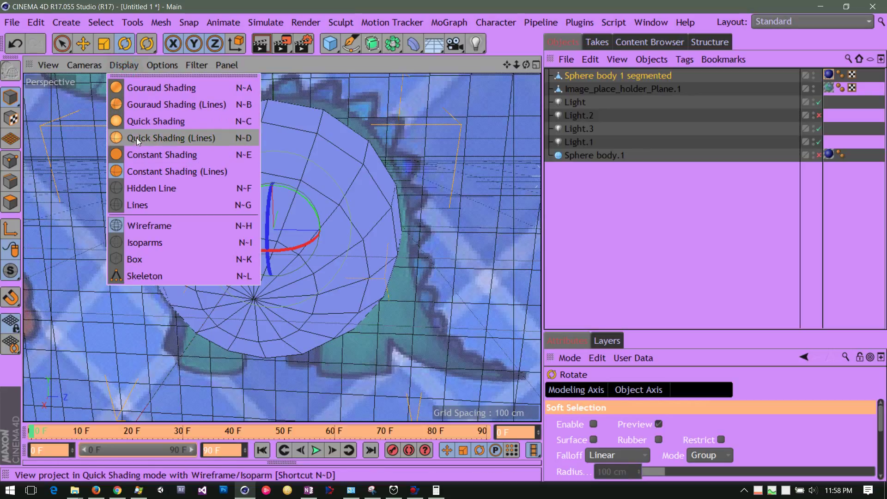
click(137, 106)
Compare the Lines display mode with its Wireframe option on the sphere, and restore Gouraud Shading (Lines).
click(124, 66)
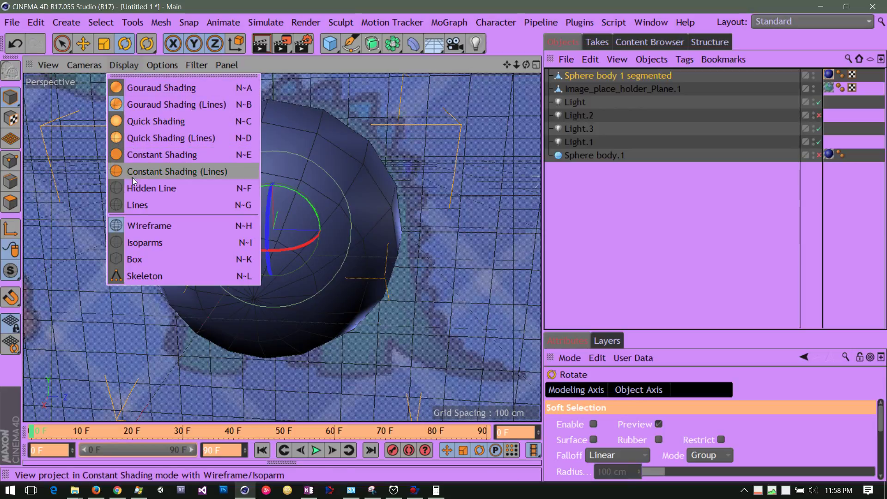
click(138, 206)
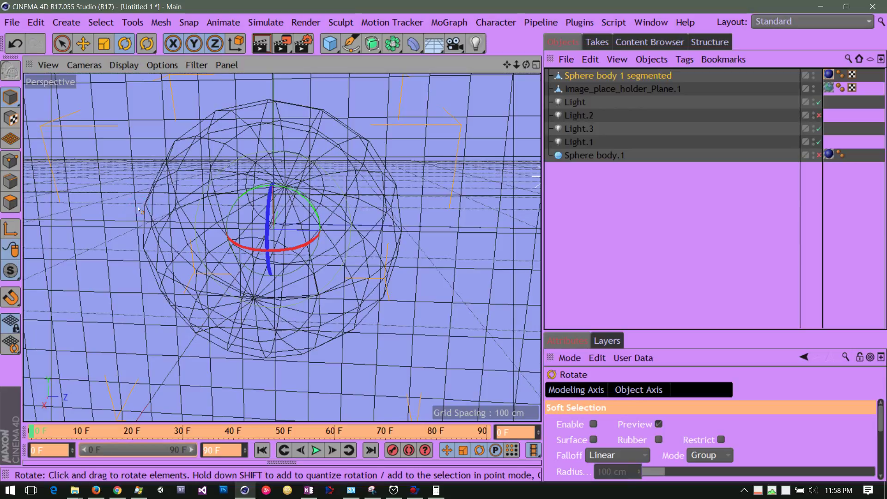
click(123, 66)
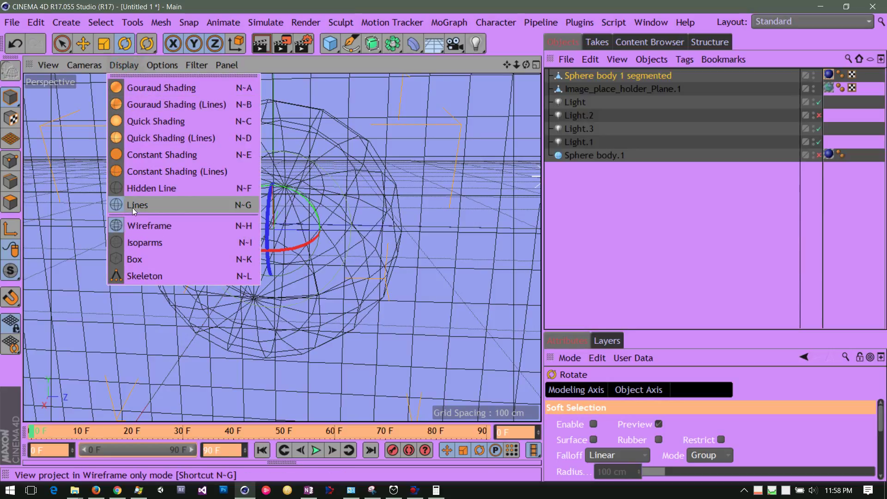
click(134, 226)
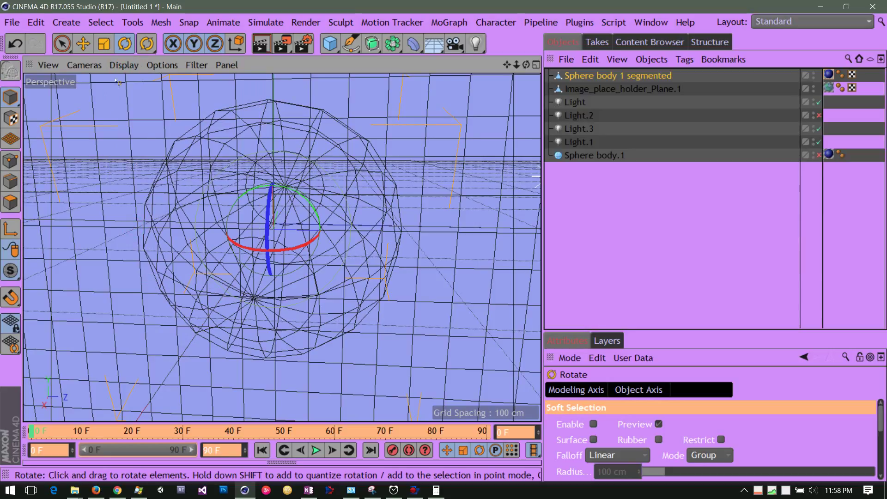
click(115, 65)
click(141, 209)
click(122, 66)
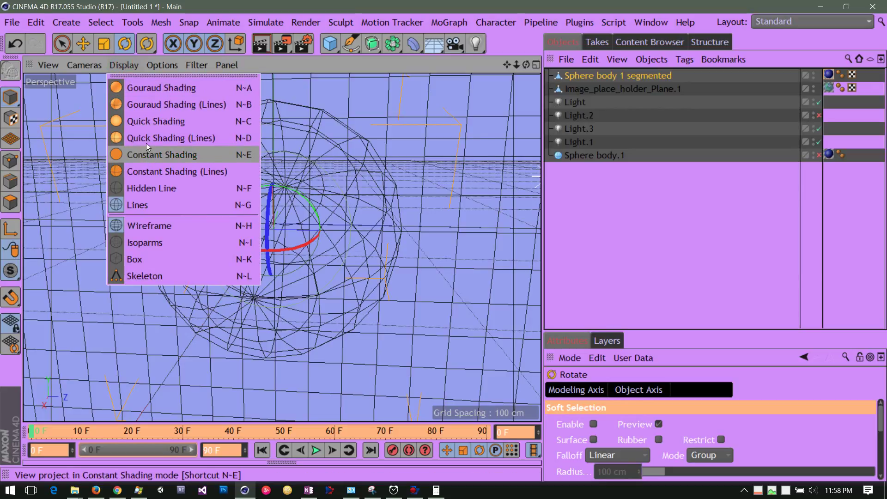
click(146, 114)
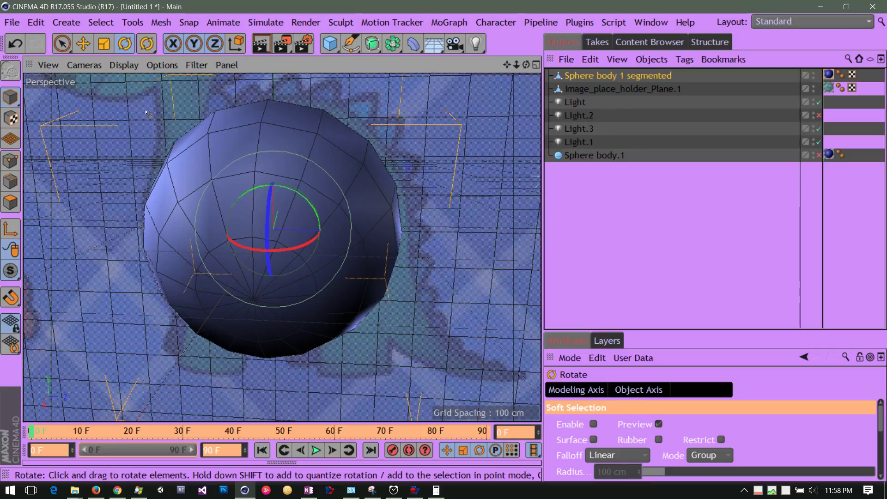
Reselect Sphere body 1 segmented and show the basic properties of its Mat.2 material in an enlarged attribute area.
click(538, 127)
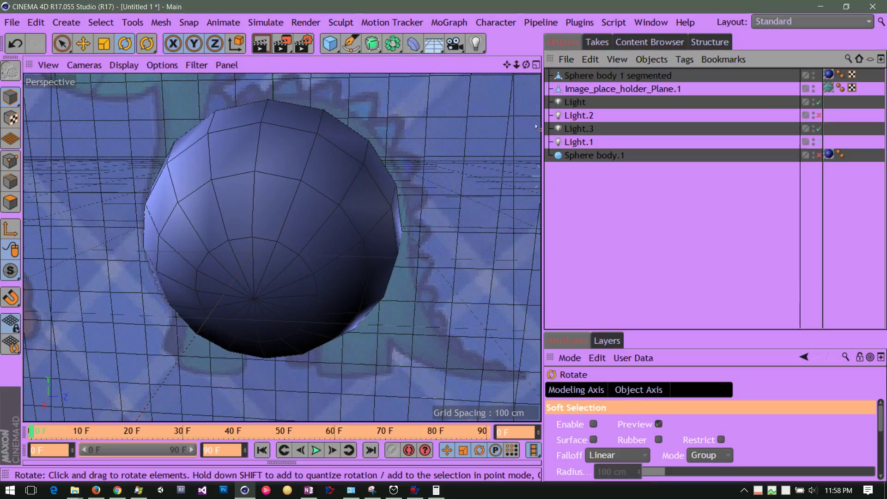
drag(528, 66, 486, 68)
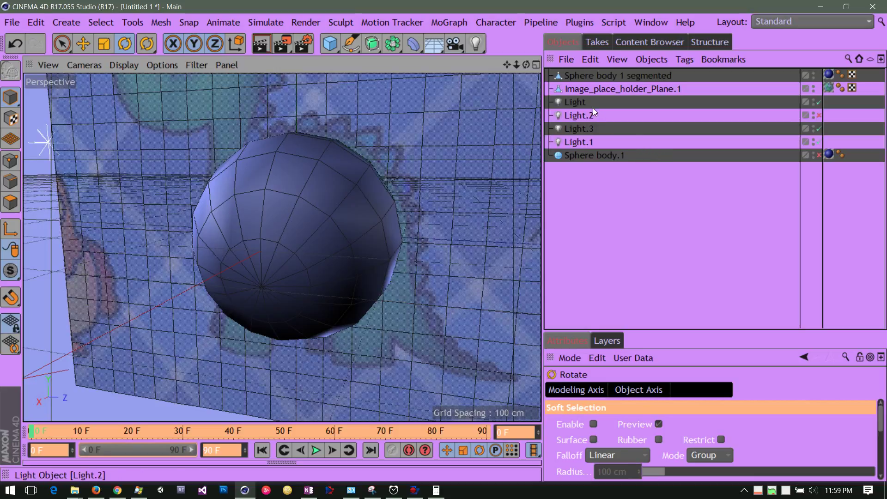
click(588, 91)
click(589, 79)
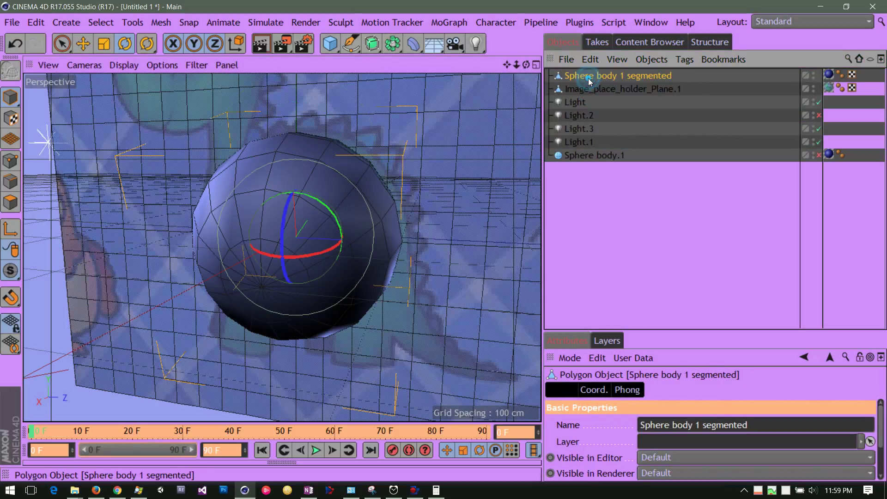
click(829, 75)
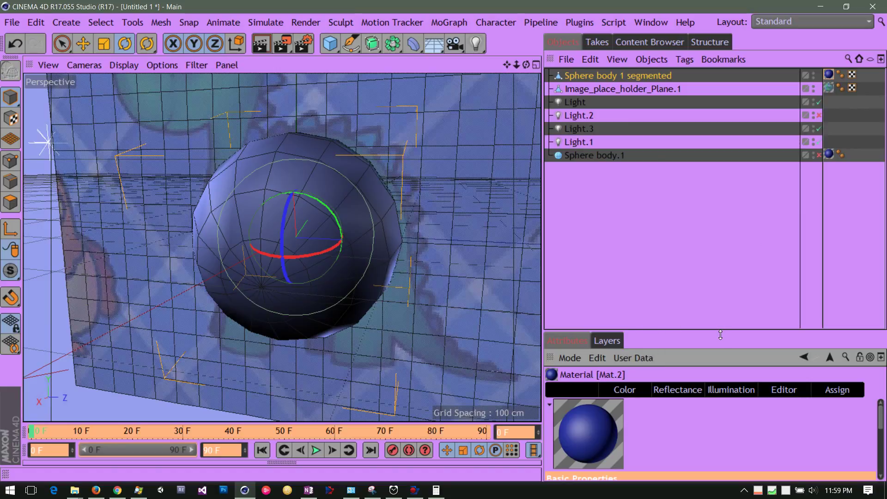
drag(720, 335, 721, 145)
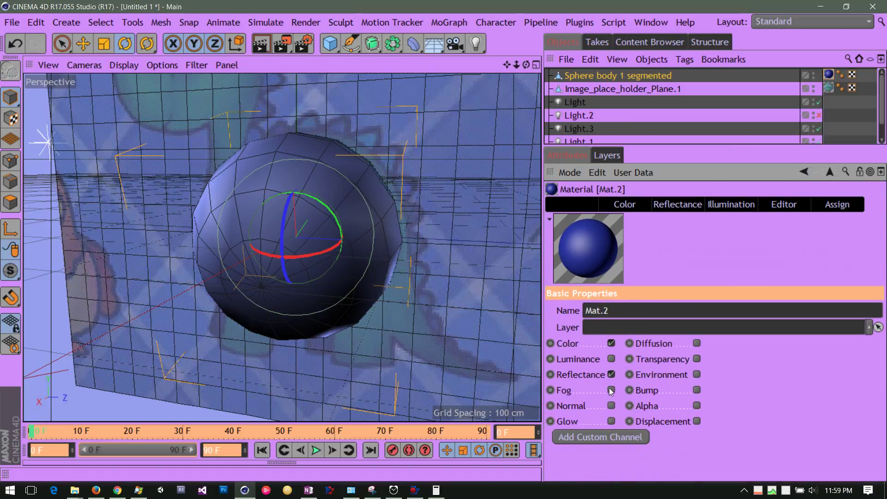
Enable the Transparency channel and disable the Reflectance channel of material Mat.2.
click(697, 360)
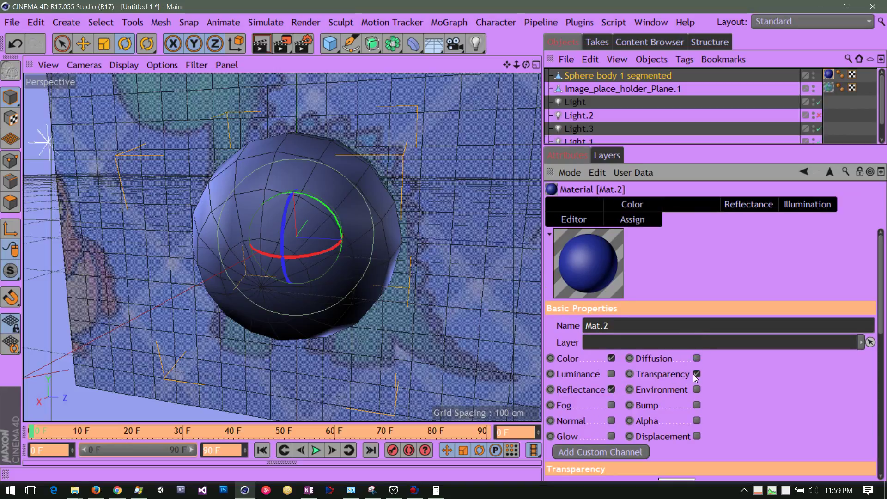
click(696, 375)
click(697, 360)
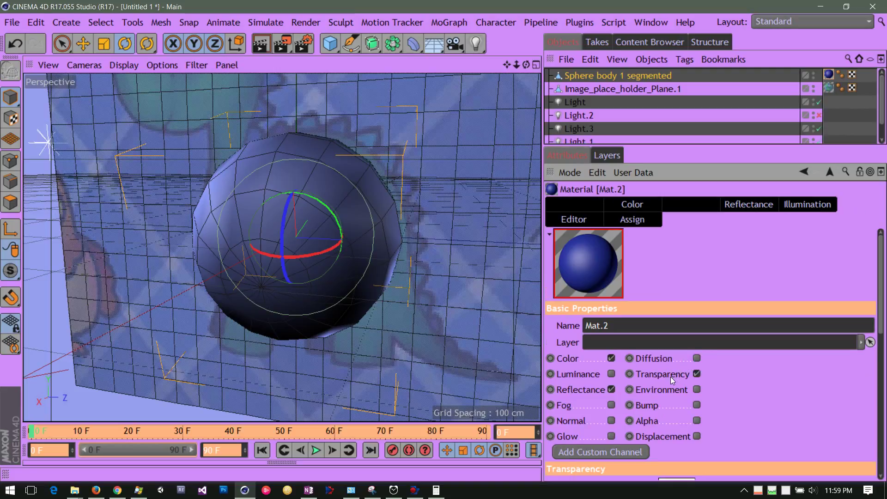
click(612, 391)
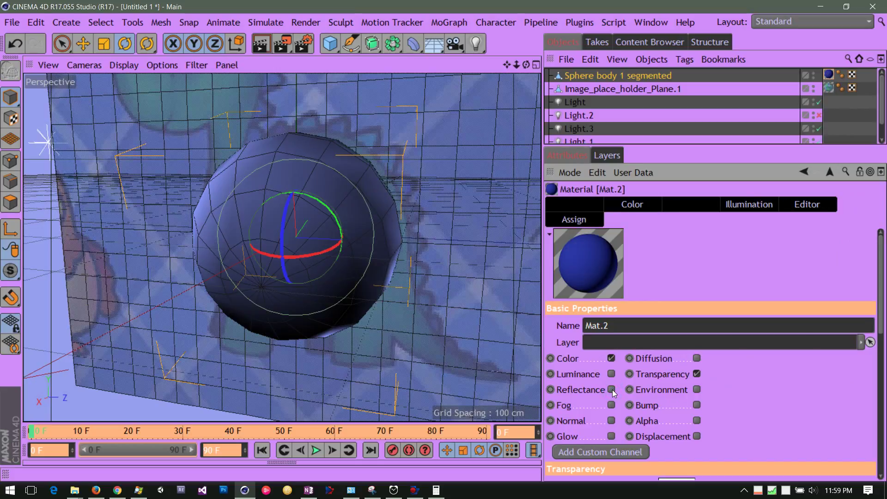
click(667, 376)
Recolour Mat.2 to a pale green with hue 126°, saturation 19% and 89% brightness, and check the sphere from the other side.
click(633, 206)
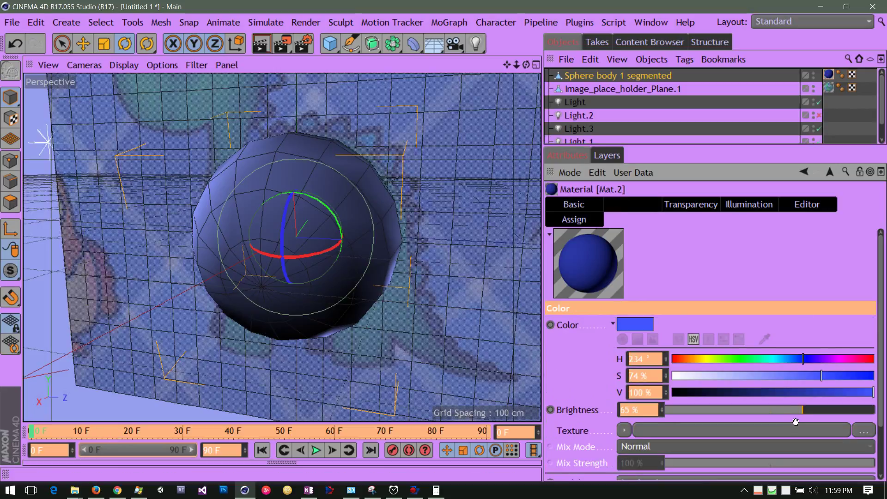
drag(764, 413, 823, 411)
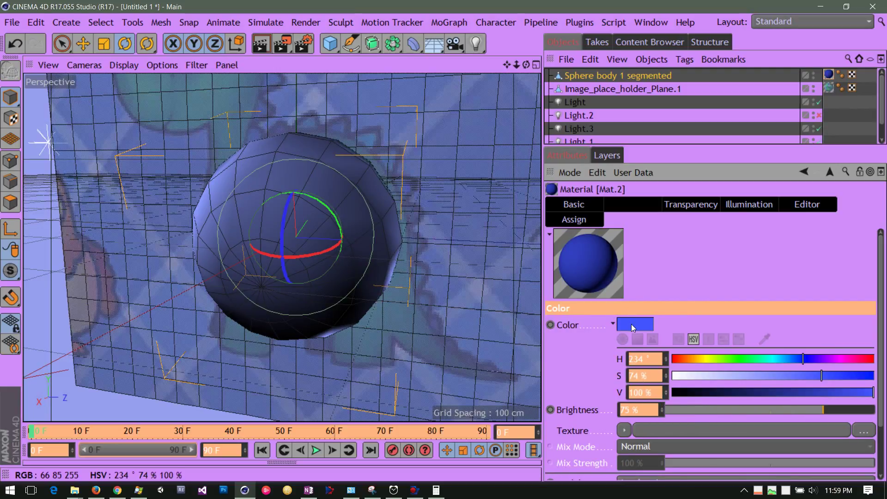
drag(822, 376, 756, 359)
click(803, 358)
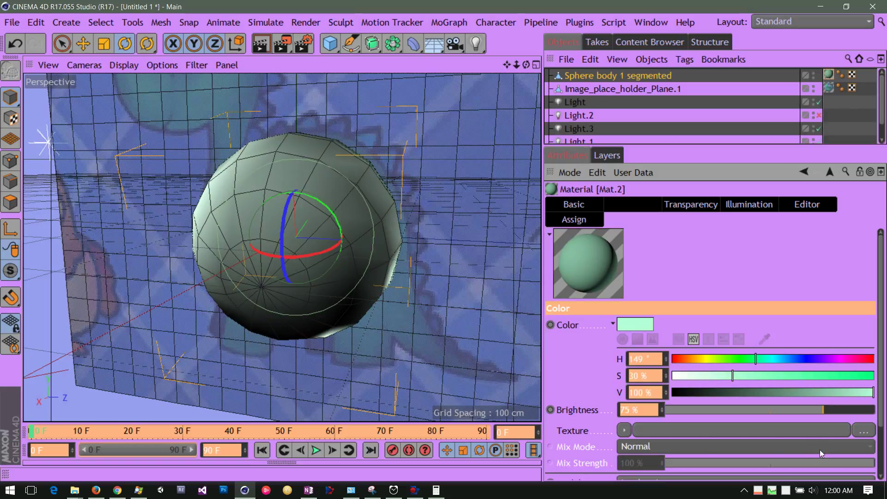
drag(822, 411, 854, 411)
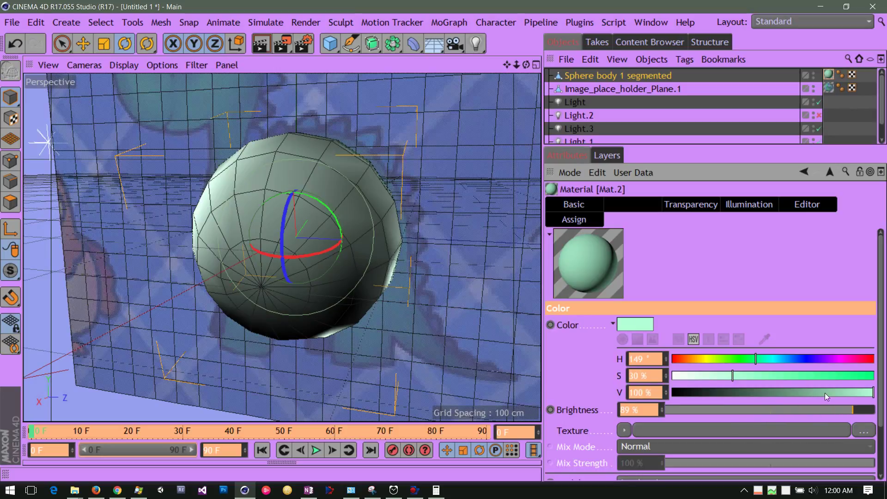
mouse_move(723, 379)
mouse_down()
mouse_move(703, 378)
mouse_move(713, 380)
mouse_up()
drag(881, 298, 882, 342)
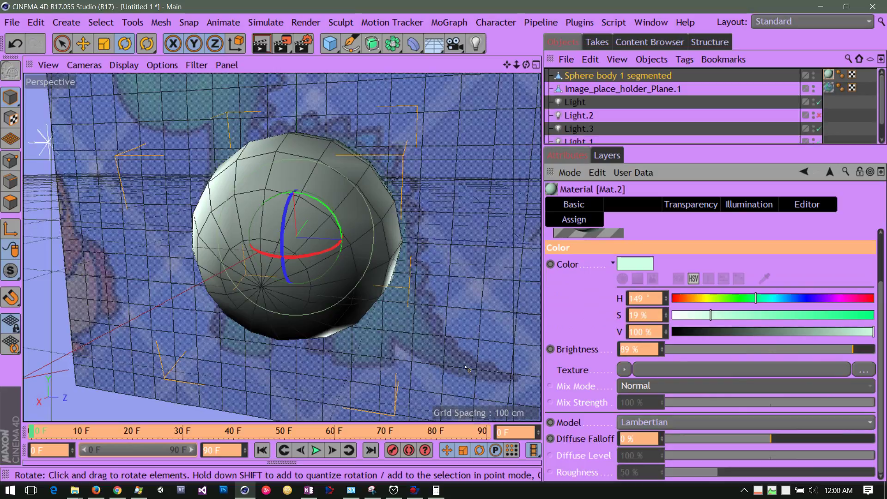
drag(756, 302, 745, 301)
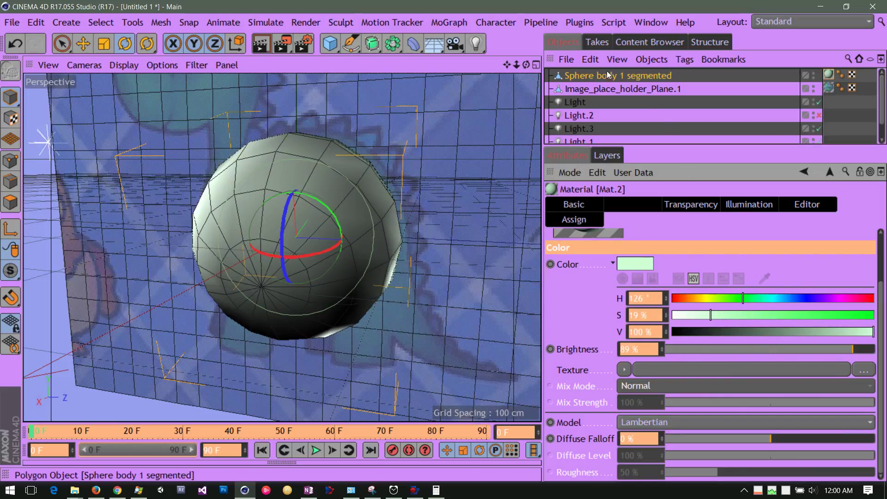
drag(528, 67, 613, 66)
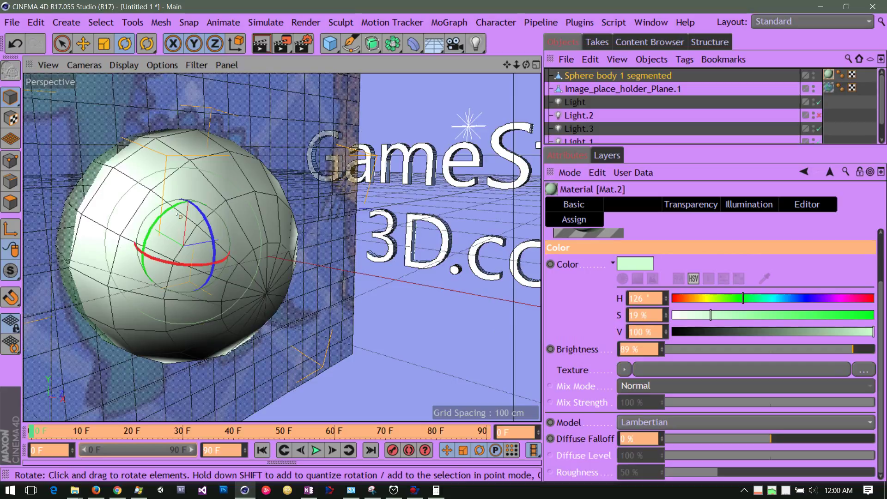